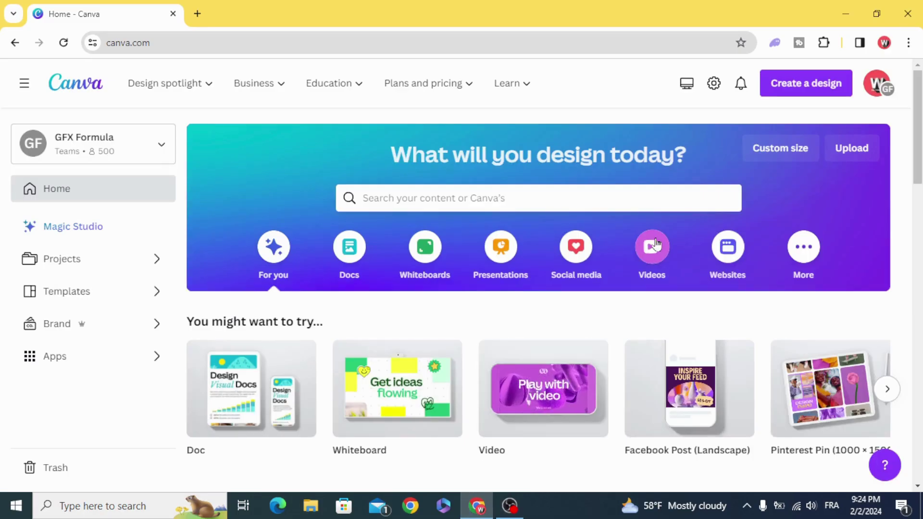
- Create a blank 1920 × 1080 video design and zoom out to show the whole page
{"action": "left_click", "coordinate": [652, 247]}
{"action": "scroll", "coordinate": [382, 480], "scroll_direction": "down", "scroll_amount": 1}
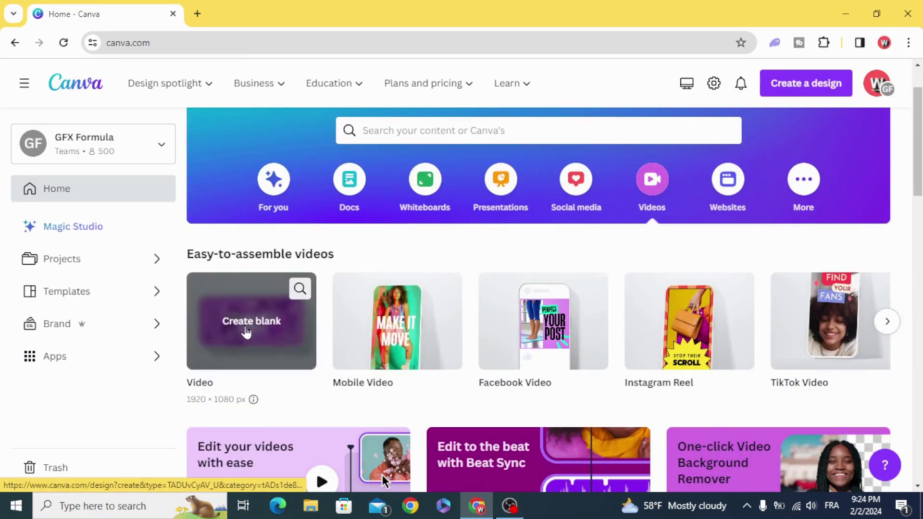
{"action": "left_click", "coordinate": [242, 323]}
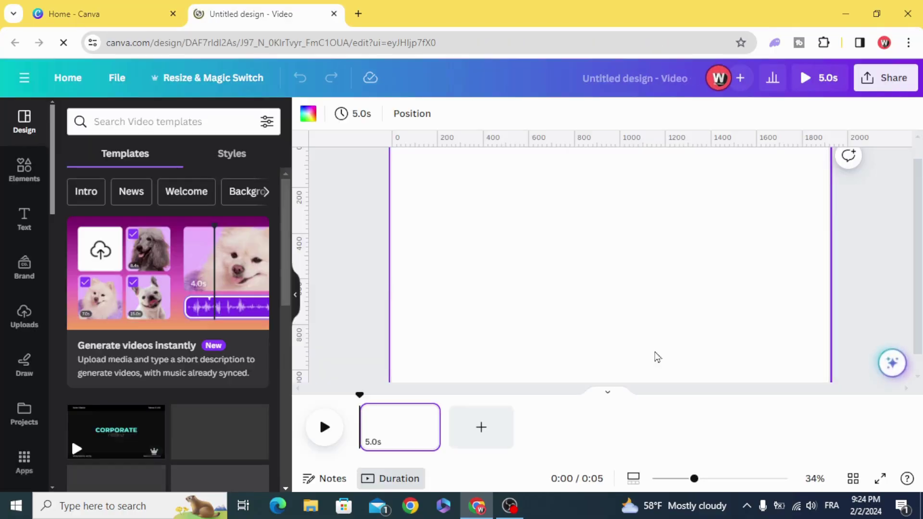
{"action": "left_click_drag", "start_coordinate": [693, 479], "coordinate": [687, 482]}
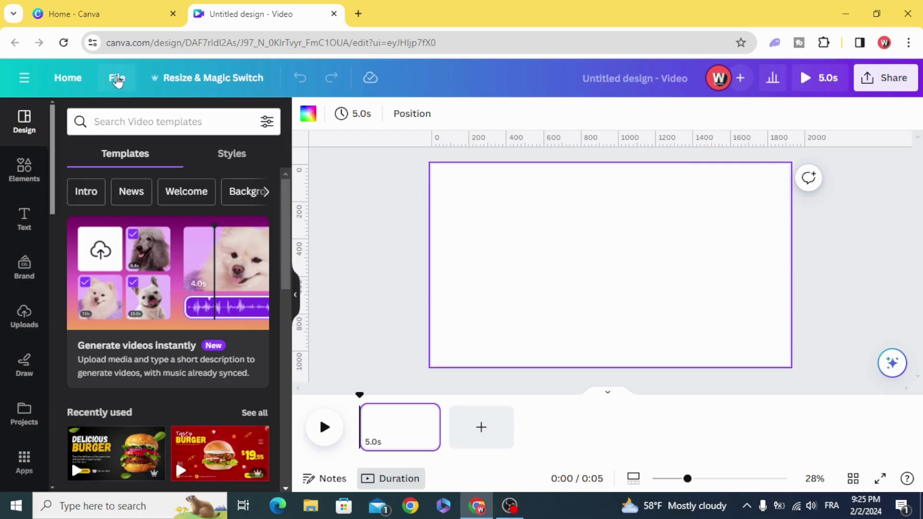
- Add custom guides of 3 columns with 0 gap and 0 margin
{"action": "left_click", "coordinate": [117, 79]}
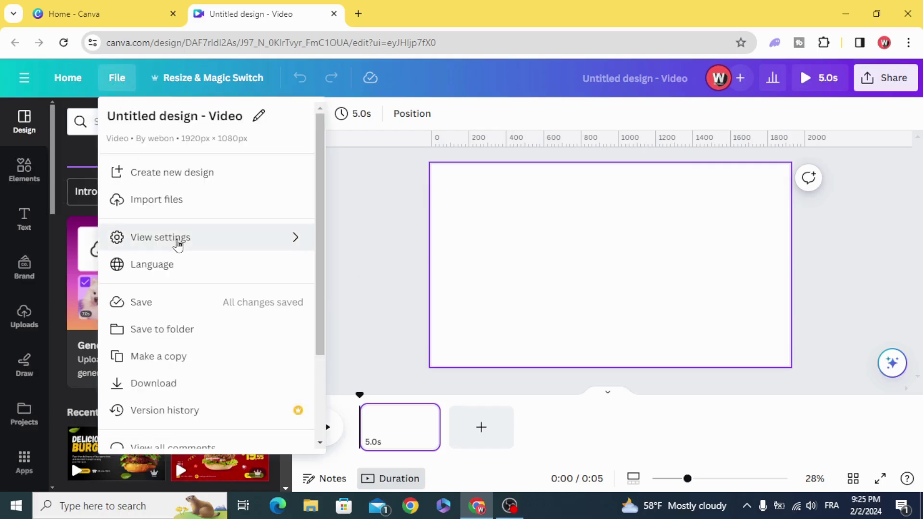
{"action": "left_click", "coordinate": [175, 242]}
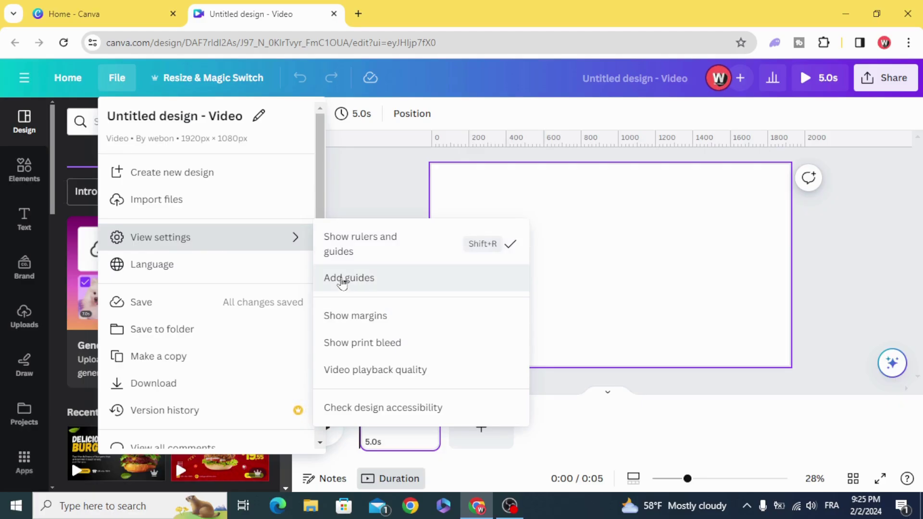
{"action": "left_click", "coordinate": [374, 281]}
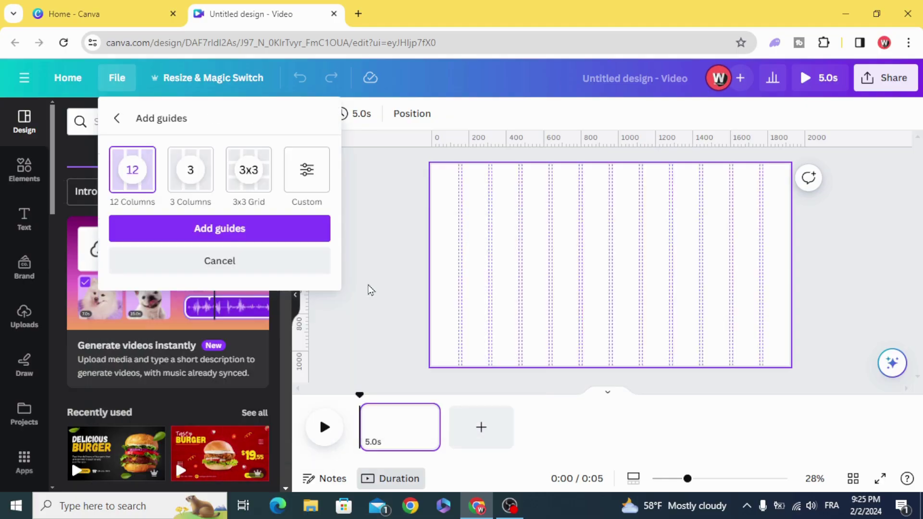
{"action": "left_click", "coordinate": [312, 169]}
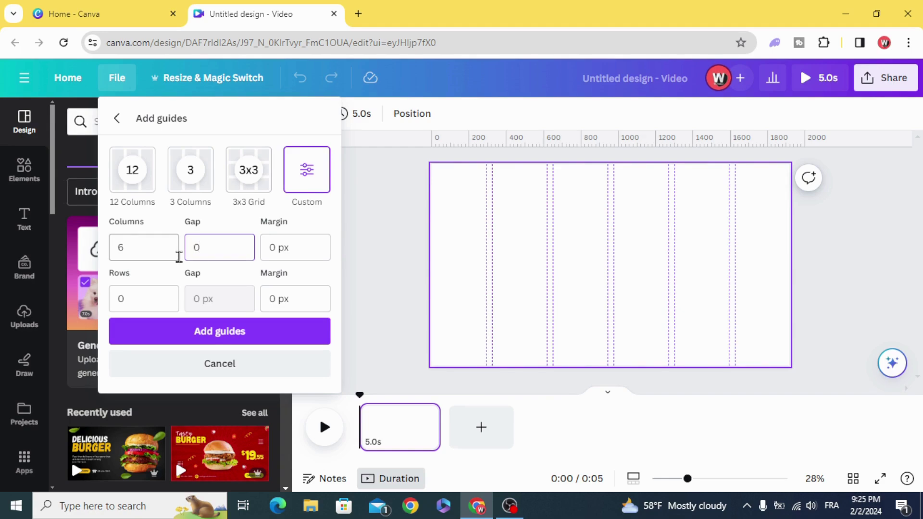
{"action": "left_click", "coordinate": [114, 252]}
{"action": "type", "text": "3"}
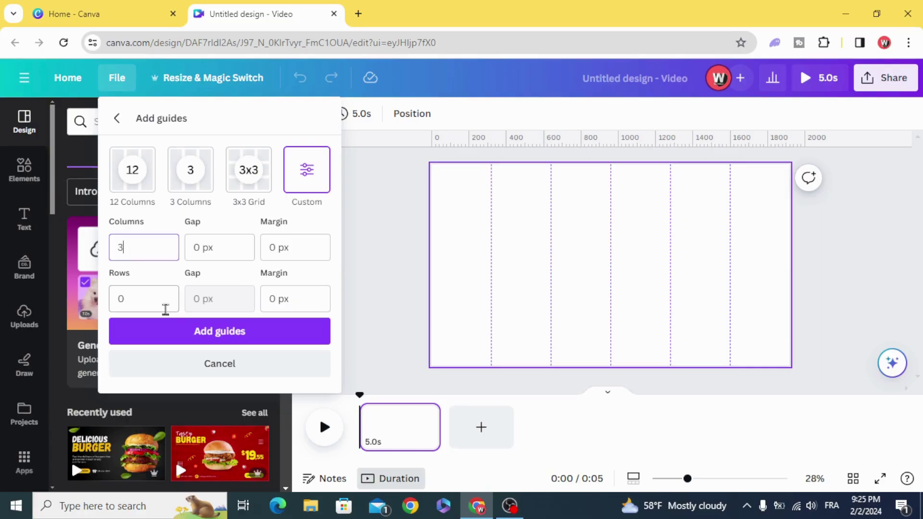
{"action": "left_click", "coordinate": [233, 338]}
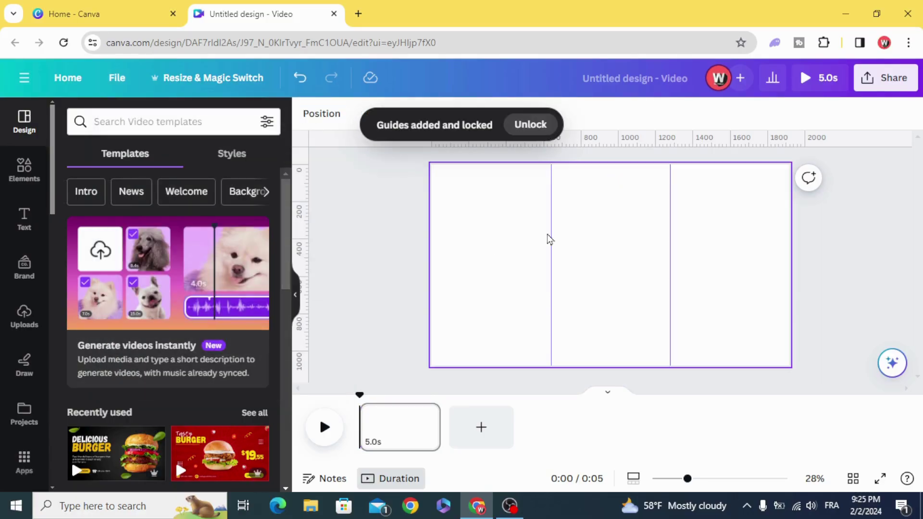
- Set the page background colour to red
{"action": "left_click", "coordinate": [485, 229]}
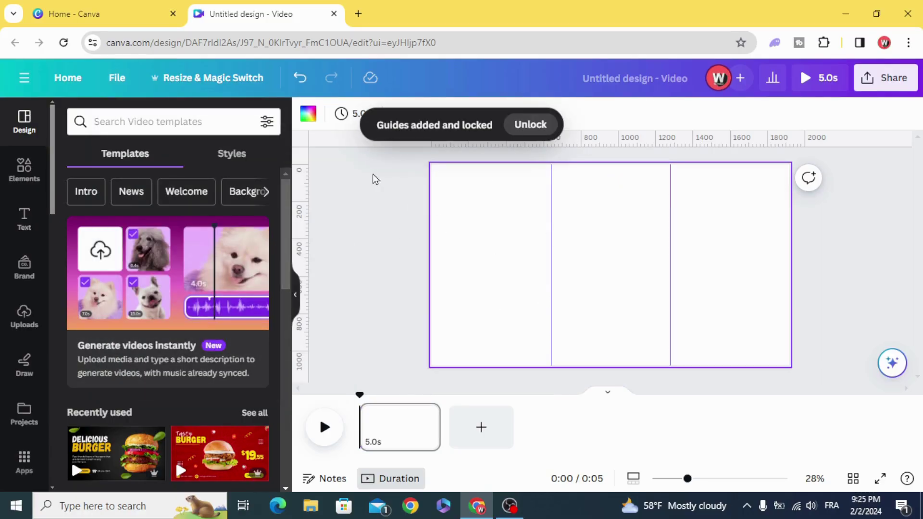
{"action": "left_click", "coordinate": [308, 116]}
{"action": "left_click", "coordinate": [73, 195]}
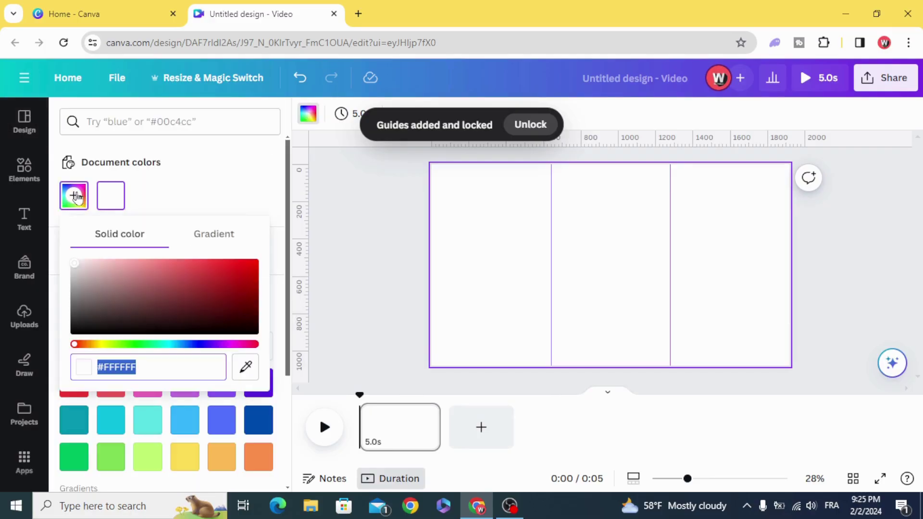
{"action": "left_click", "coordinate": [246, 349]}
{"action": "left_click", "coordinate": [256, 264]}
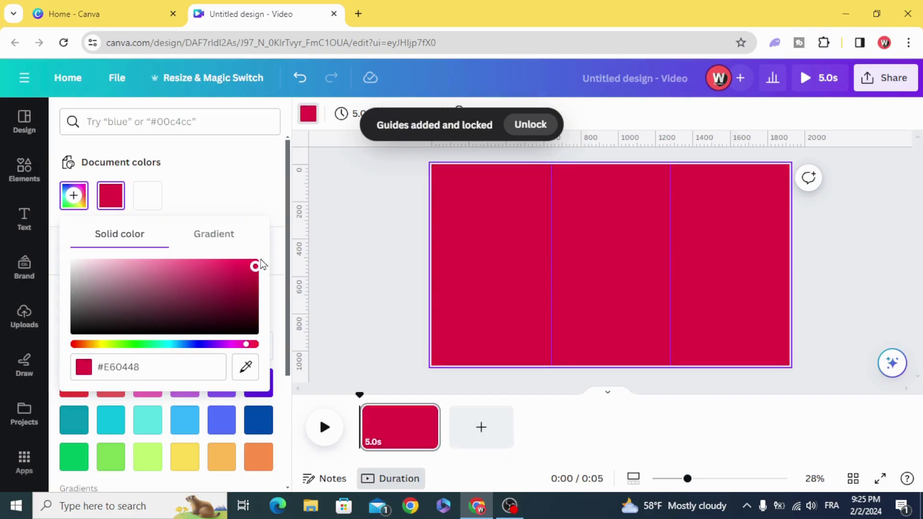
{"action": "left_click", "coordinate": [397, 244]}
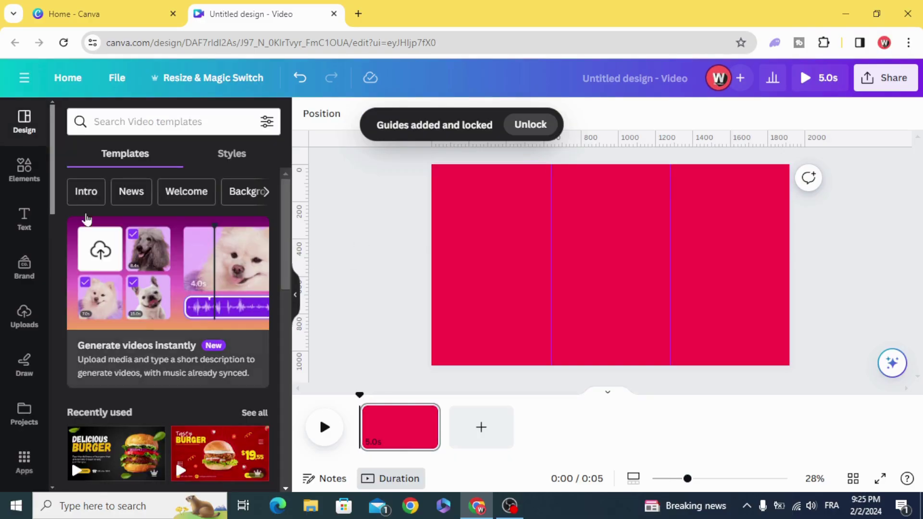
- Add a square shape and stretch it into a wide, full-height rectangle
{"action": "left_click", "coordinate": [21, 172]}
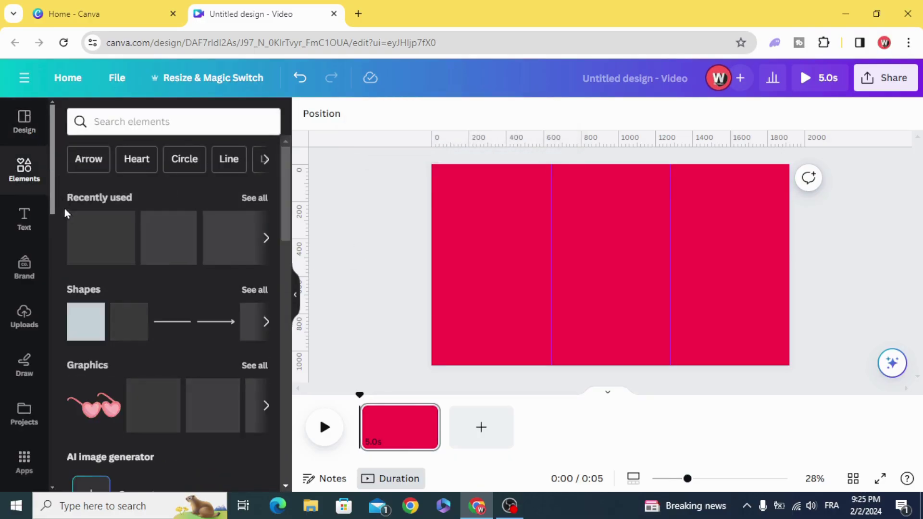
{"action": "left_click", "coordinate": [85, 321]}
{"action": "left_click", "coordinate": [651, 284]}
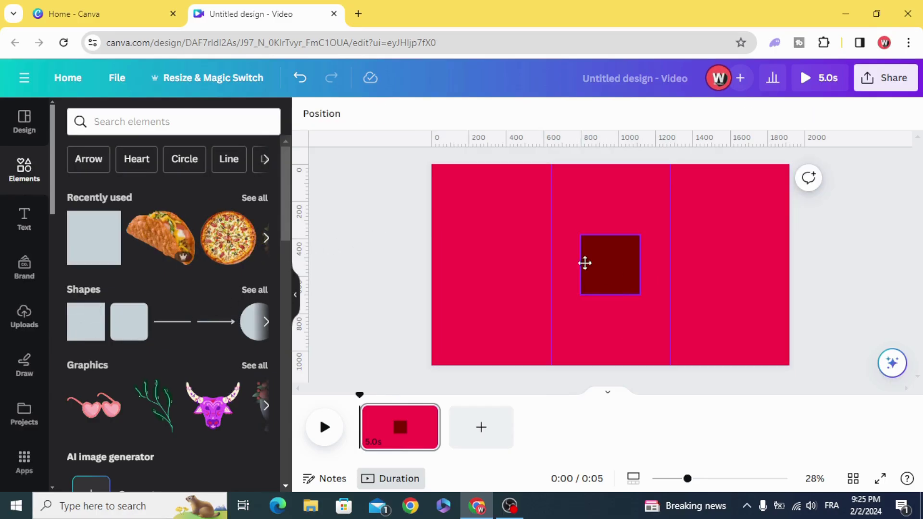
{"action": "mouse_move", "coordinate": [623, 274]}
{"action": "left_mouse_down"}
{"action": "mouse_move", "coordinate": [543, 206]}
{"action": "mouse_move", "coordinate": [911, 195]}
{"action": "left_mouse_up"}
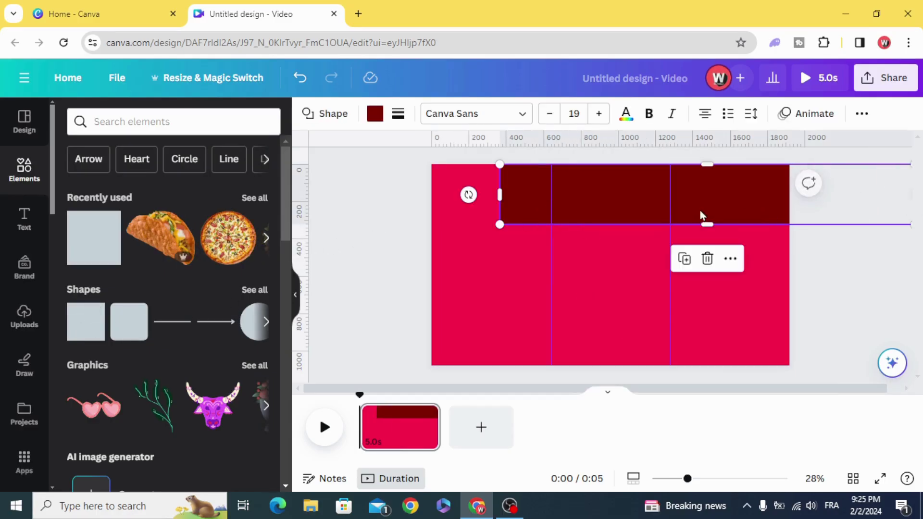
{"action": "left_click_drag", "start_coordinate": [698, 221], "coordinate": [708, 364]}
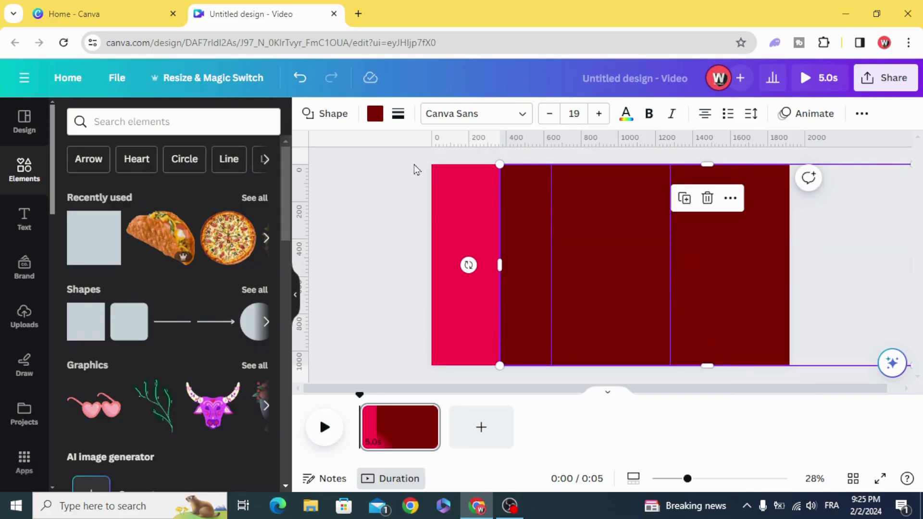
- Recolour the rectangle Aqua blue and narrow it from its left side
{"action": "left_click", "coordinate": [375, 120]}
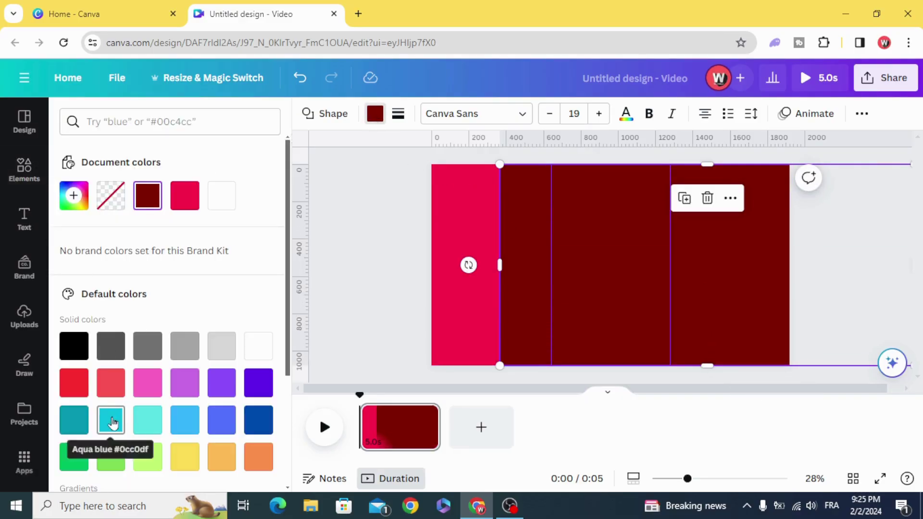
{"action": "left_click", "coordinate": [112, 423]}
{"action": "left_click", "coordinate": [404, 259]}
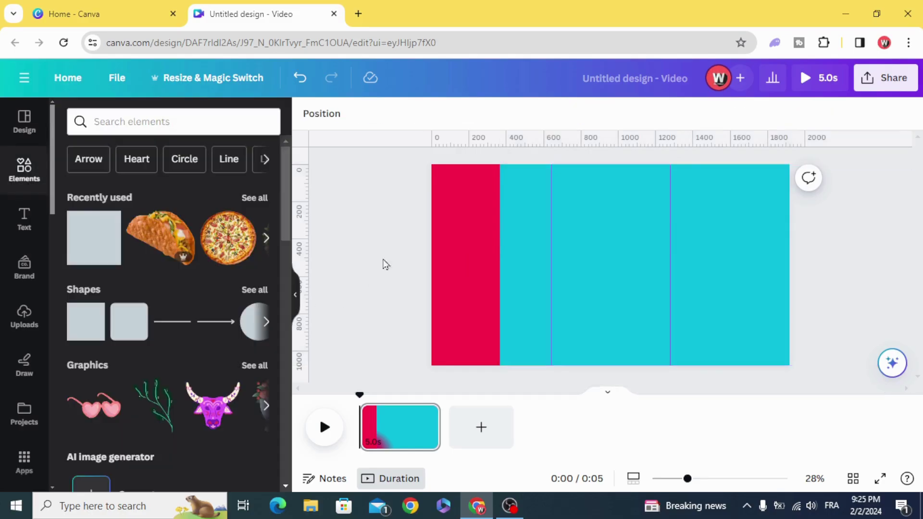
{"action": "left_click_drag", "start_coordinate": [521, 249], "coordinate": [549, 248]}
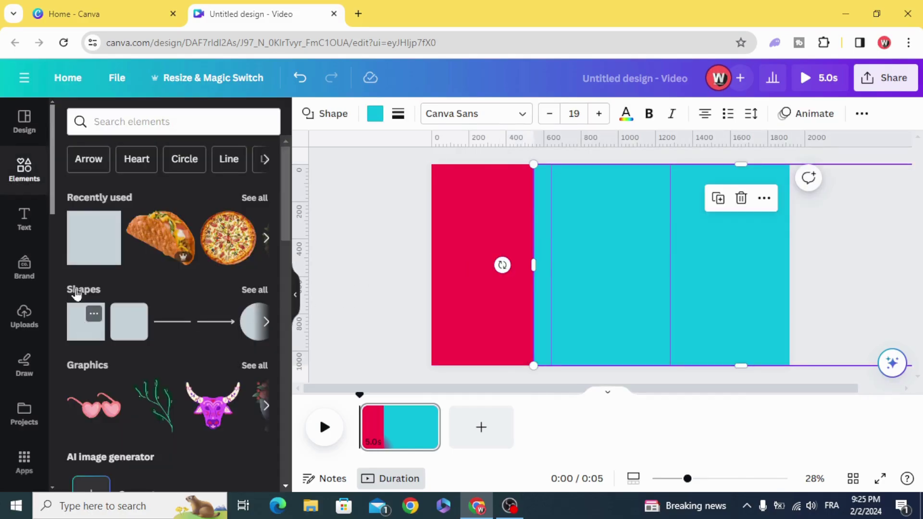
- Add another square, move it left, and set its transparency to 0
{"action": "left_click", "coordinate": [81, 248]}
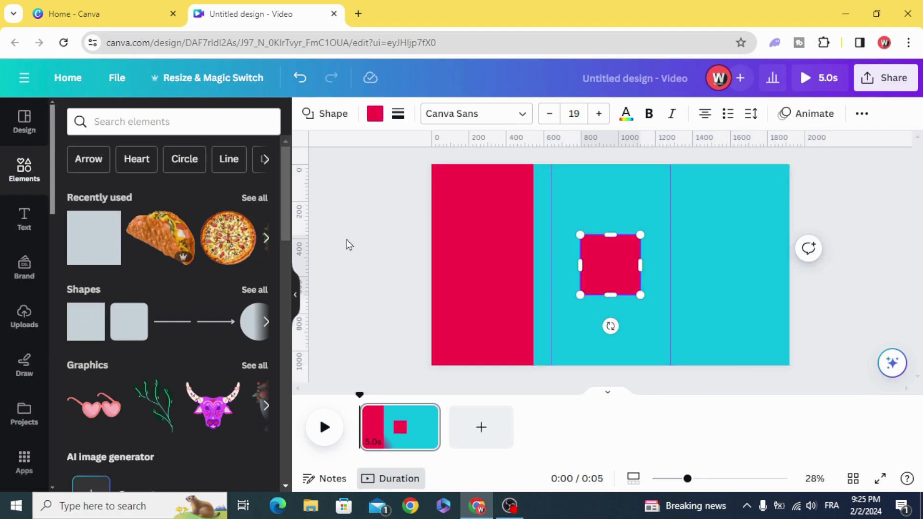
{"action": "left_click_drag", "start_coordinate": [613, 273], "coordinate": [533, 265]}
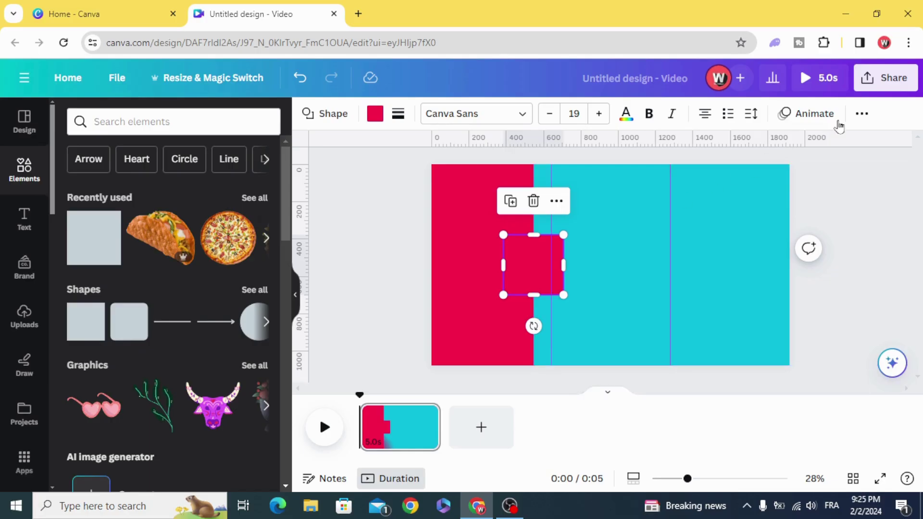
{"action": "left_click", "coordinate": [861, 113]}
{"action": "left_click", "coordinate": [807, 148]}
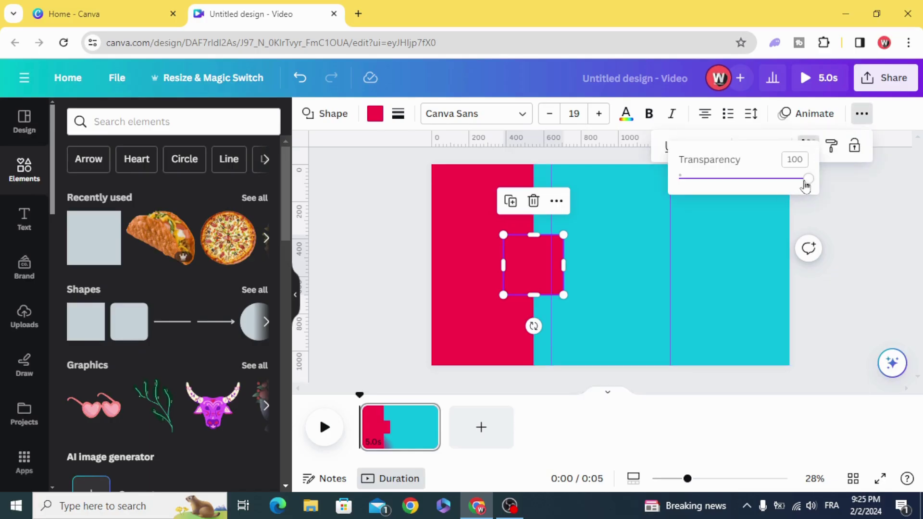
{"action": "left_click_drag", "start_coordinate": [800, 179], "coordinate": [642, 182]}
- Group the transparent square with the blue rectangle and slide the group over the right third
{"action": "left_click", "coordinate": [504, 154]}
{"action": "mouse_move", "coordinate": [504, 151]}
{"action": "left_mouse_down"}
{"action": "mouse_move", "coordinate": [590, 320]}
{"action": "mouse_move", "coordinate": [633, 166]}
{"action": "left_mouse_up"}
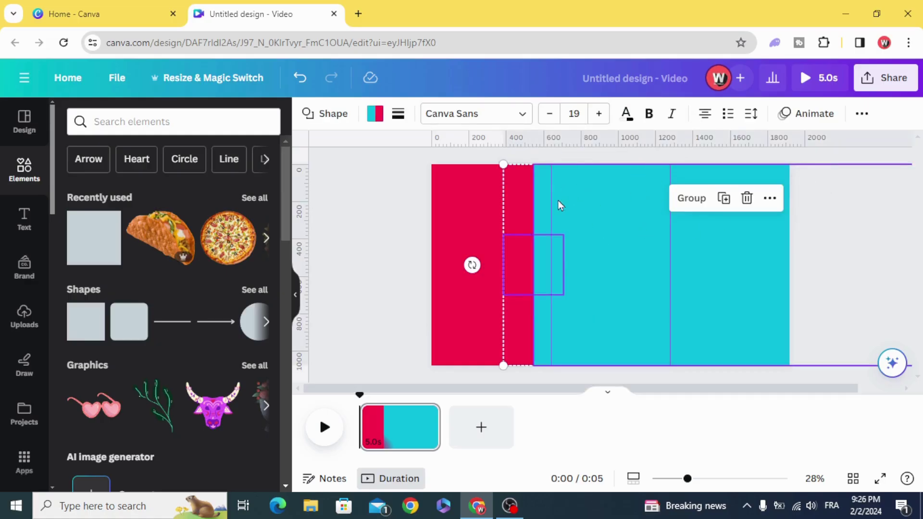
{"action": "left_click", "coordinate": [690, 197]}
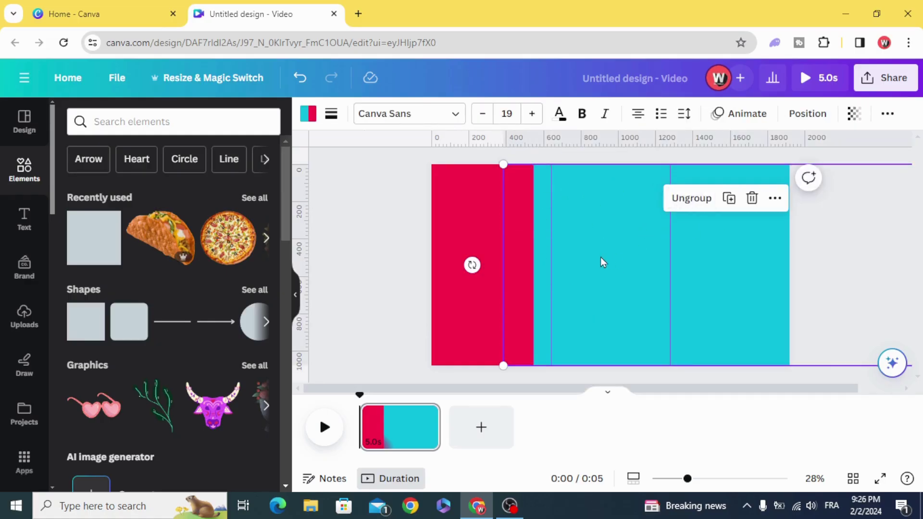
{"action": "left_click_drag", "start_coordinate": [587, 257], "coordinate": [733, 257]}
- Add a square and colour it vivid yellow (#FFBF00)
{"action": "left_click", "coordinate": [415, 263]}
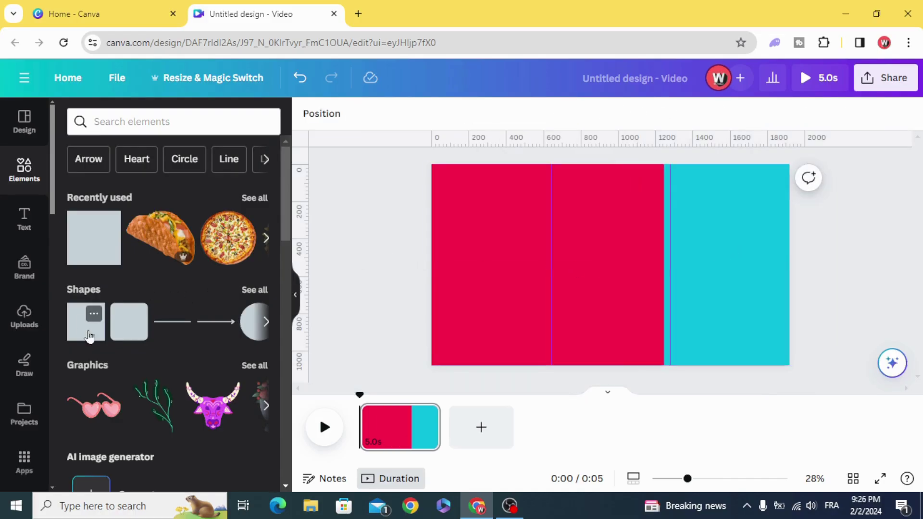
{"action": "left_click", "coordinate": [89, 336]}
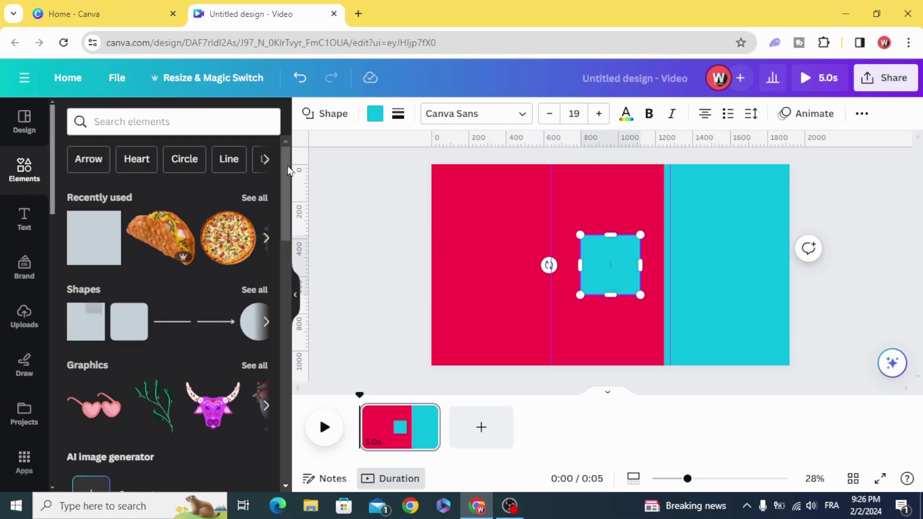
{"action": "left_click", "coordinate": [374, 113]}
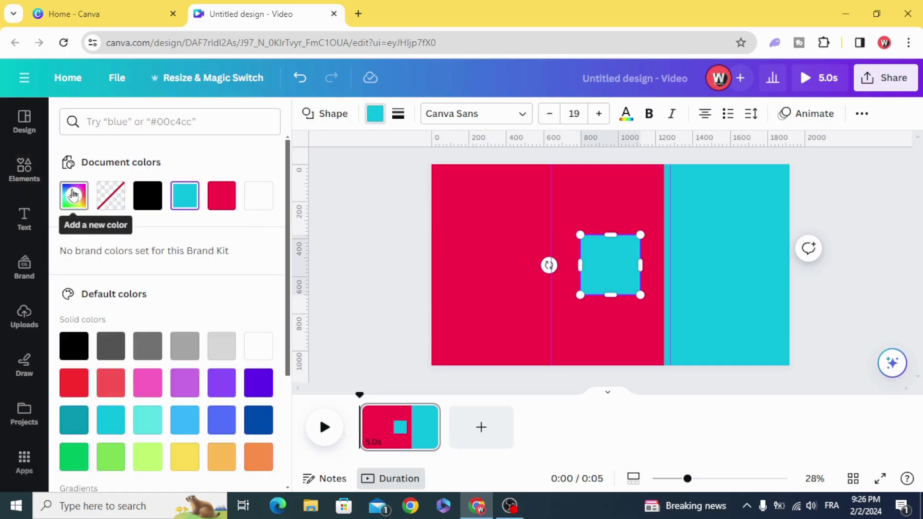
{"action": "left_click", "coordinate": [74, 195]}
{"action": "left_click", "coordinate": [98, 349]}
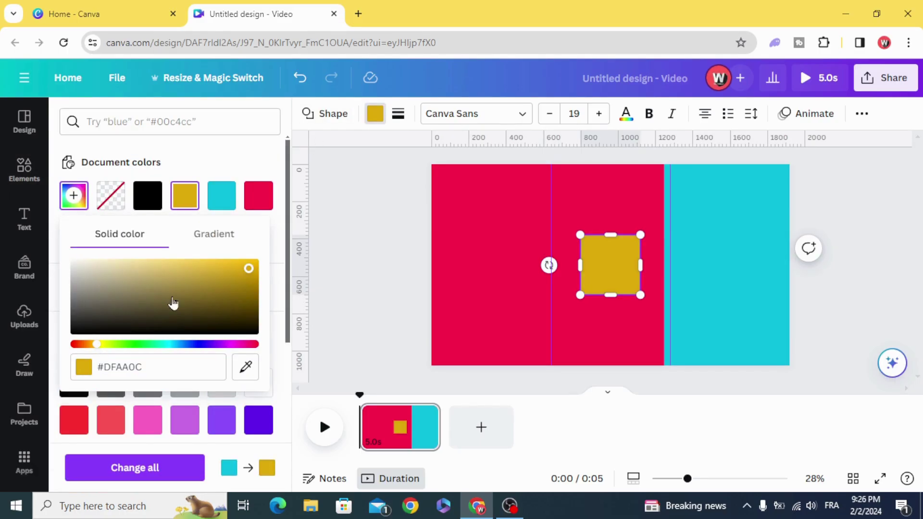
{"action": "left_click", "coordinate": [254, 263]}
{"action": "left_click", "coordinate": [383, 238]}
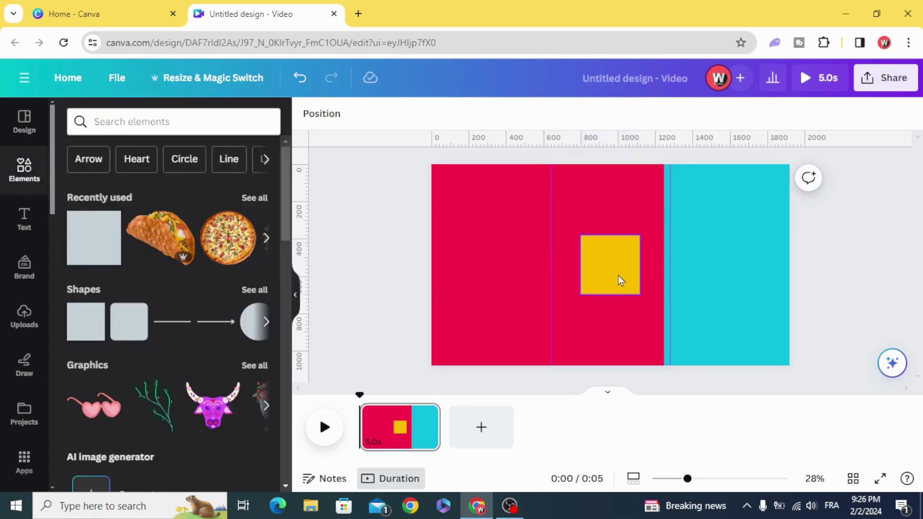
- Stretch the yellow square into a full-height panel over the middle and cyan columns
{"action": "mouse_move", "coordinate": [635, 274]}
{"action": "left_mouse_down"}
{"action": "mouse_move", "coordinate": [662, 238]}
{"action": "mouse_move", "coordinate": [664, 164]}
{"action": "left_mouse_up"}
{"action": "left_click_drag", "start_coordinate": [663, 284], "coordinate": [659, 365]}
{"action": "left_click_drag", "start_coordinate": [633, 275], "coordinate": [500, 275]}
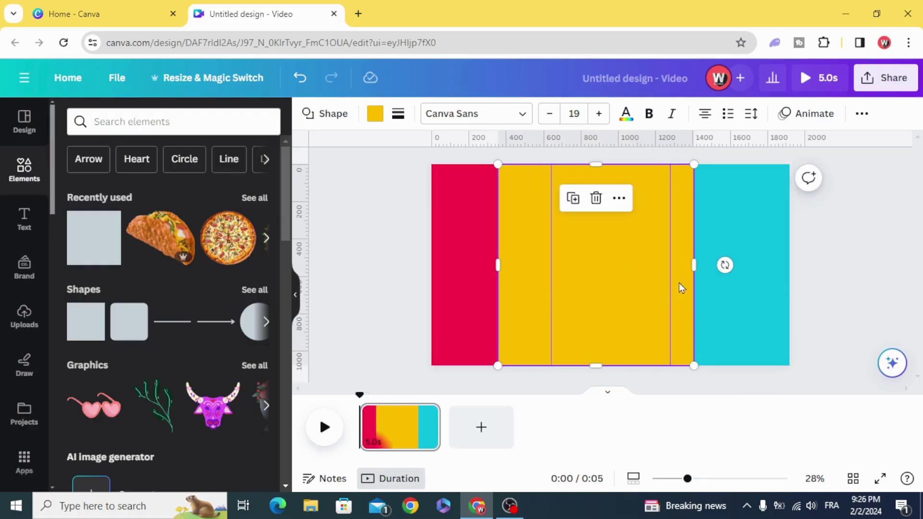
{"action": "left_click_drag", "start_coordinate": [694, 265], "coordinate": [798, 266]}
- Add a fully transparent square at the red/yellow border, then select it with all panels
{"action": "left_click", "coordinate": [75, 327]}
{"action": "left_click", "coordinate": [363, 241]}
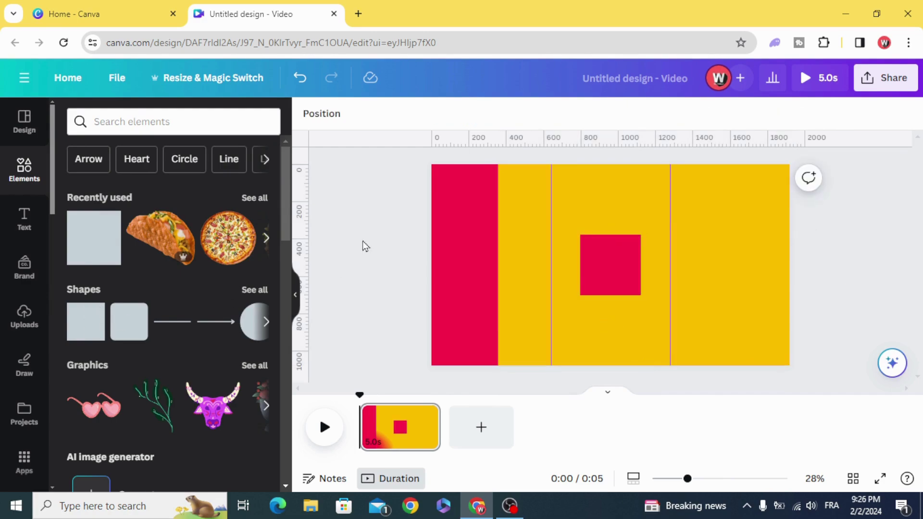
{"action": "left_click_drag", "start_coordinate": [606, 272], "coordinate": [494, 271]}
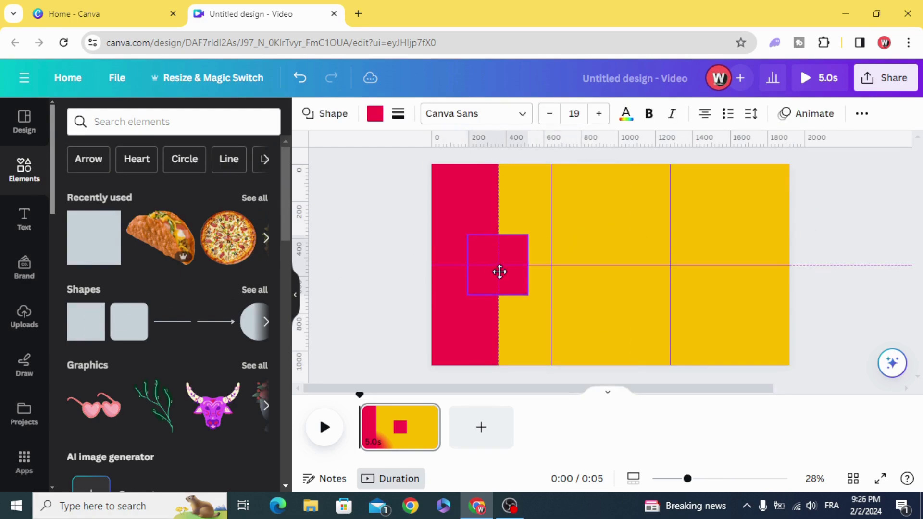
{"action": "left_click", "coordinate": [867, 115]}
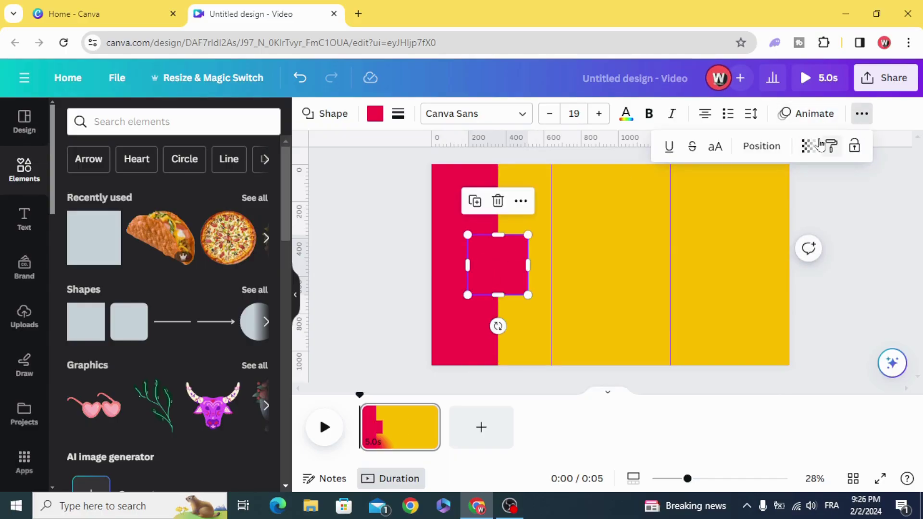
{"action": "left_click", "coordinate": [811, 148]}
{"action": "left_click_drag", "start_coordinate": [800, 186], "coordinate": [589, 198]}
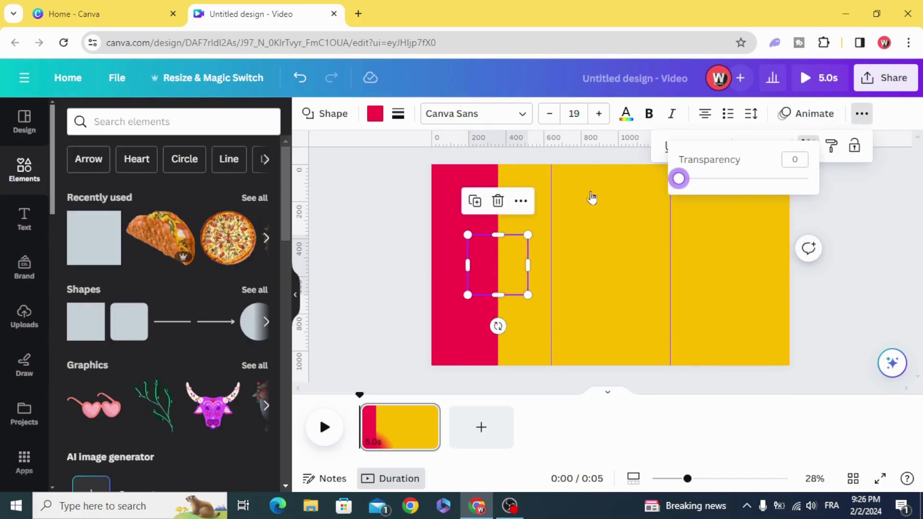
{"action": "key", "text": "Escape"}
{"action": "left_click_drag", "start_coordinate": [361, 205], "coordinate": [507, 269]}
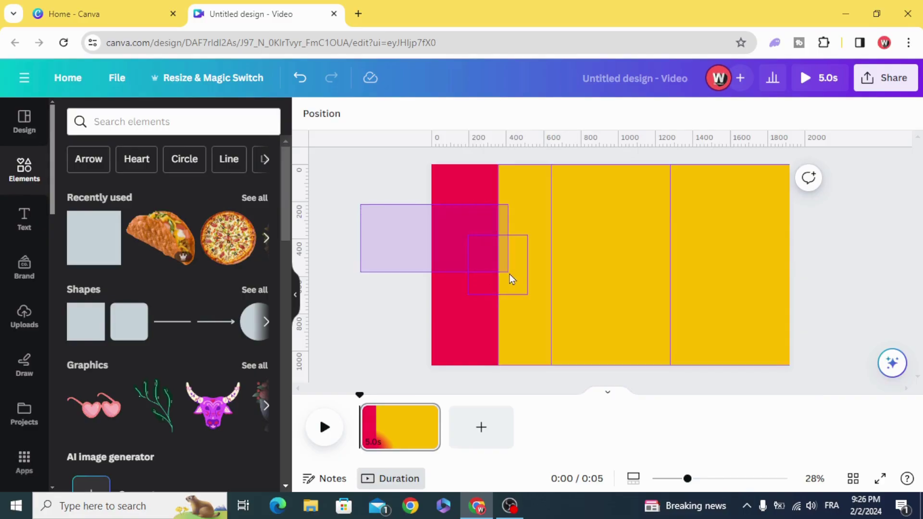
- Group the selection and slide the panels right until the red panel fills the page
{"action": "left_click", "coordinate": [582, 197]}
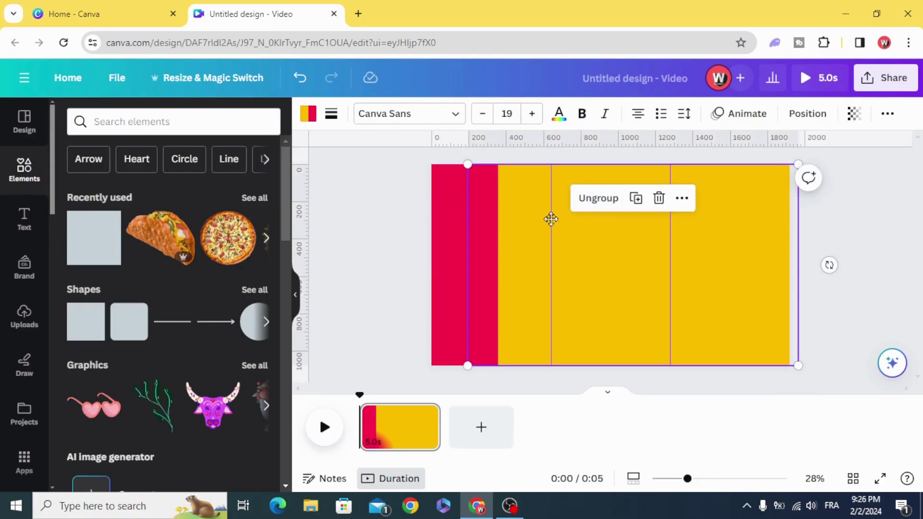
{"action": "mouse_move", "coordinate": [565, 219]}
{"action": "left_mouse_down"}
{"action": "mouse_move", "coordinate": [706, 215]}
{"action": "mouse_move", "coordinate": [683, 226]}
{"action": "mouse_move", "coordinate": [682, 244]}
{"action": "mouse_move", "coordinate": [641, 239]}
{"action": "left_mouse_up"}
{"action": "left_click_drag", "start_coordinate": [797, 251], "coordinate": [815, 248]}
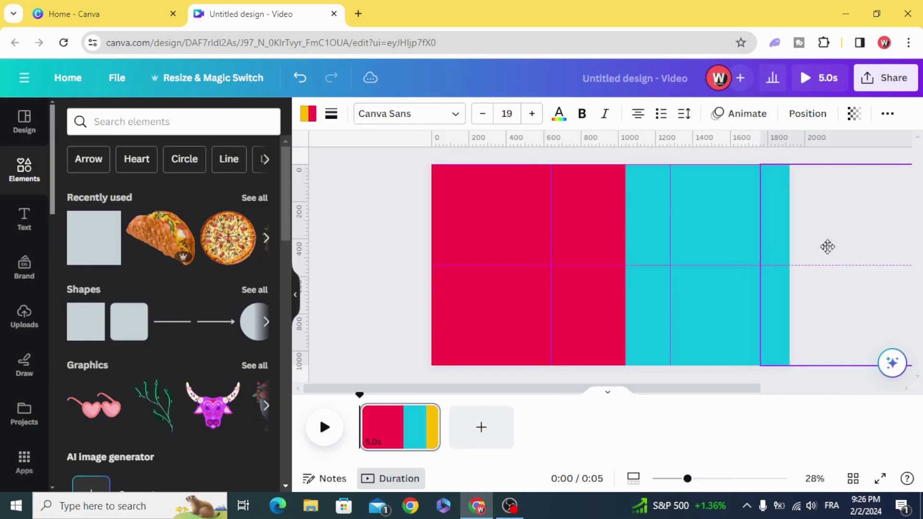
{"action": "left_click_drag", "start_coordinate": [816, 248], "coordinate": [809, 252]}
{"action": "left_click_drag", "start_coordinate": [658, 241], "coordinate": [815, 235]}
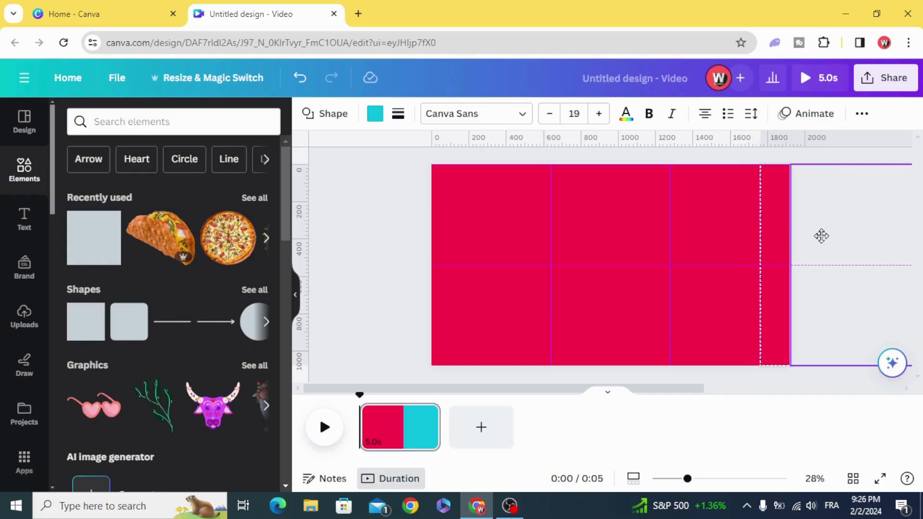
{"action": "left_click_drag", "start_coordinate": [815, 236], "coordinate": [820, 235]}
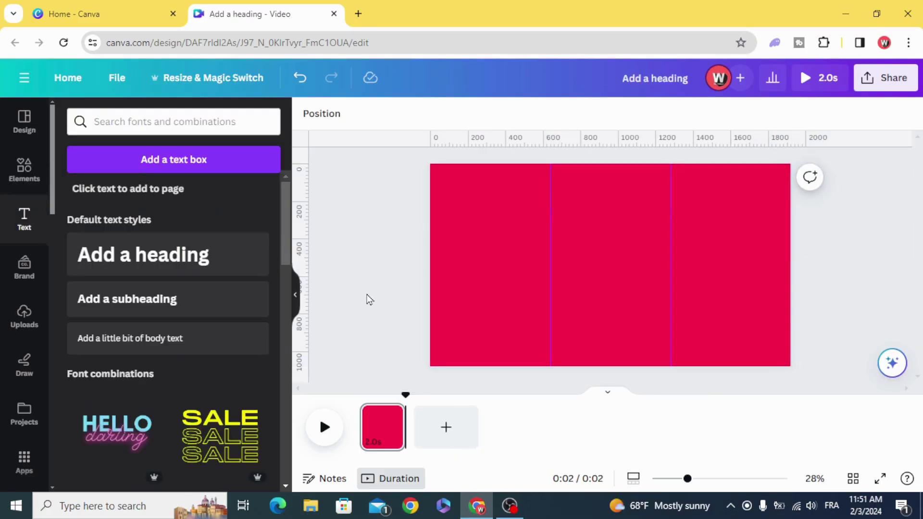
- Insert the burger photo from Elements, shrink it, and centre it on the page
{"action": "left_click", "coordinate": [24, 168]}
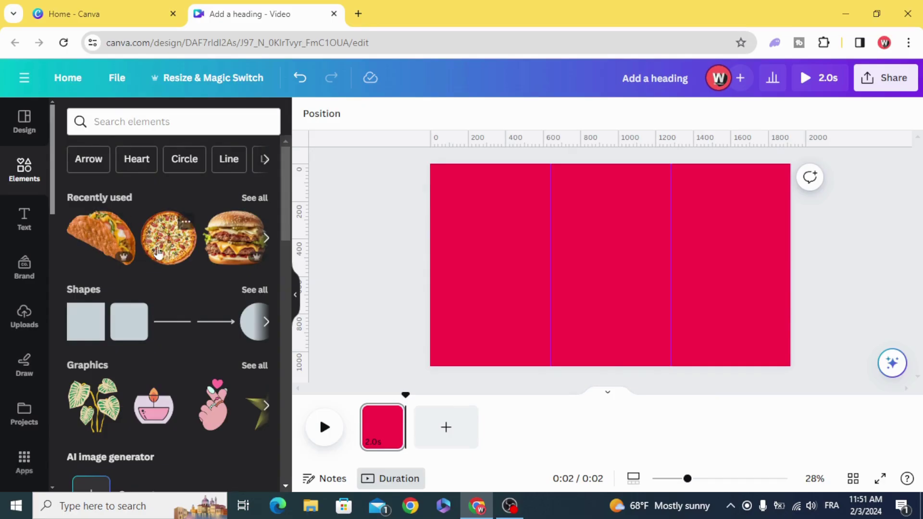
{"action": "left_click", "coordinate": [222, 241]}
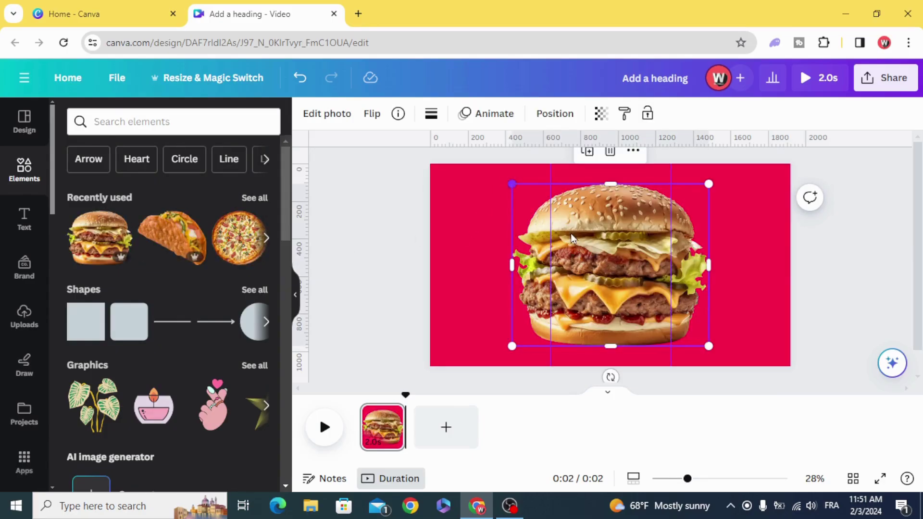
{"action": "left_click_drag", "start_coordinate": [511, 181], "coordinate": [598, 252]}
{"action": "left_click_drag", "start_coordinate": [642, 310], "coordinate": [599, 303]}
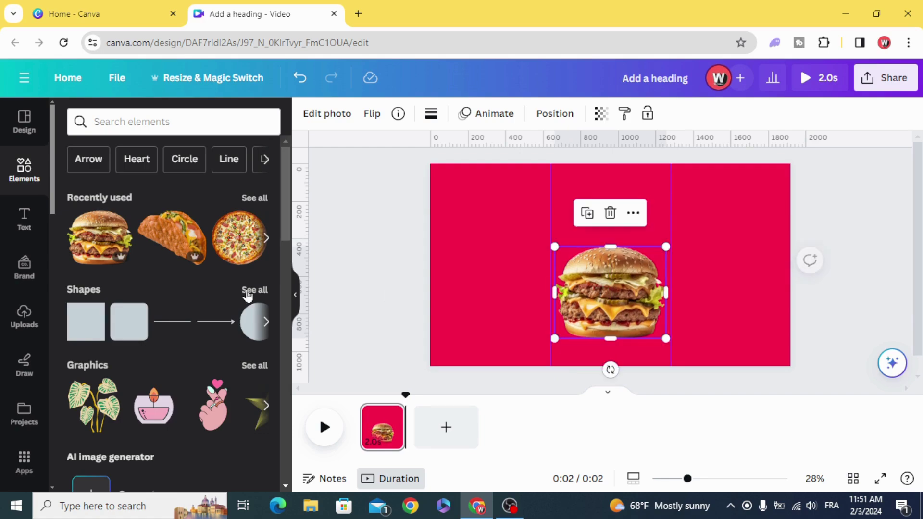
- Add a BURGER heading above the photo in the Anton font
{"action": "left_click", "coordinate": [13, 217]}
{"action": "left_click", "coordinate": [139, 256]}
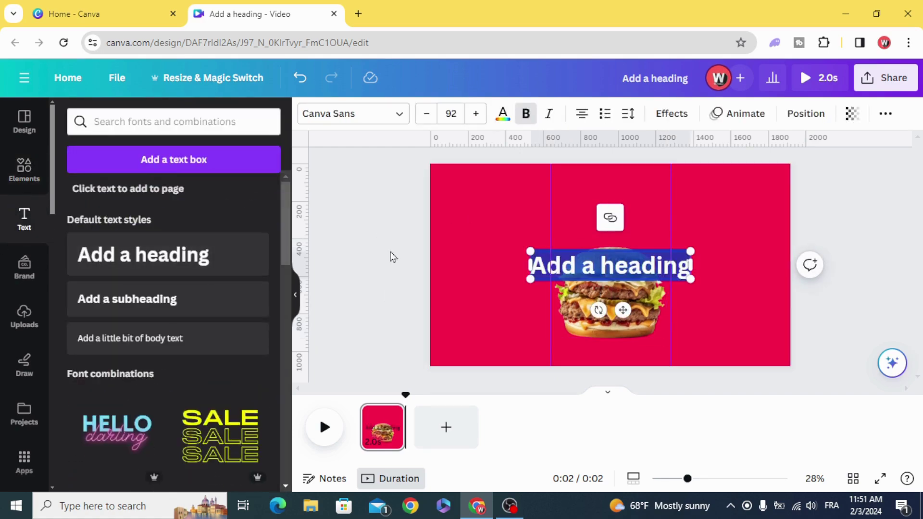
{"action": "left_click_drag", "start_coordinate": [580, 268], "coordinate": [582, 223]}
{"action": "double_click", "coordinate": [580, 224]}
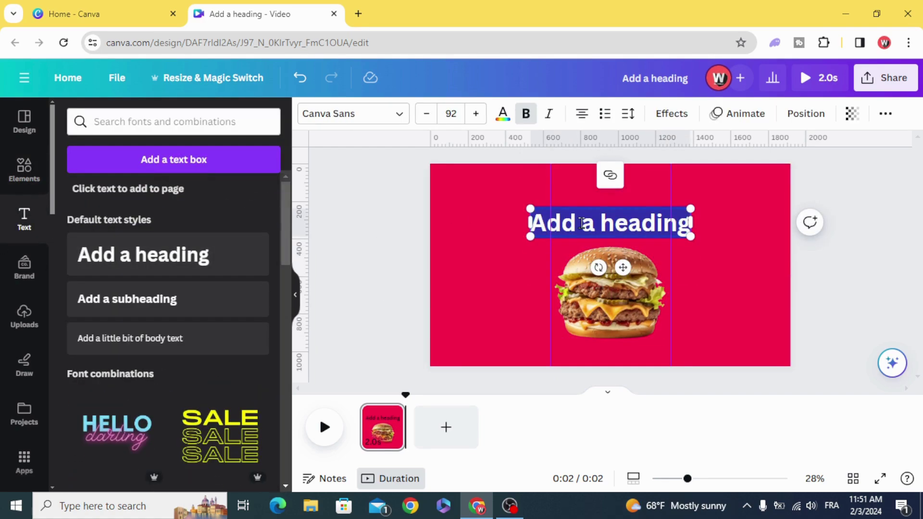
{"action": "type", "text": "BURGER"}
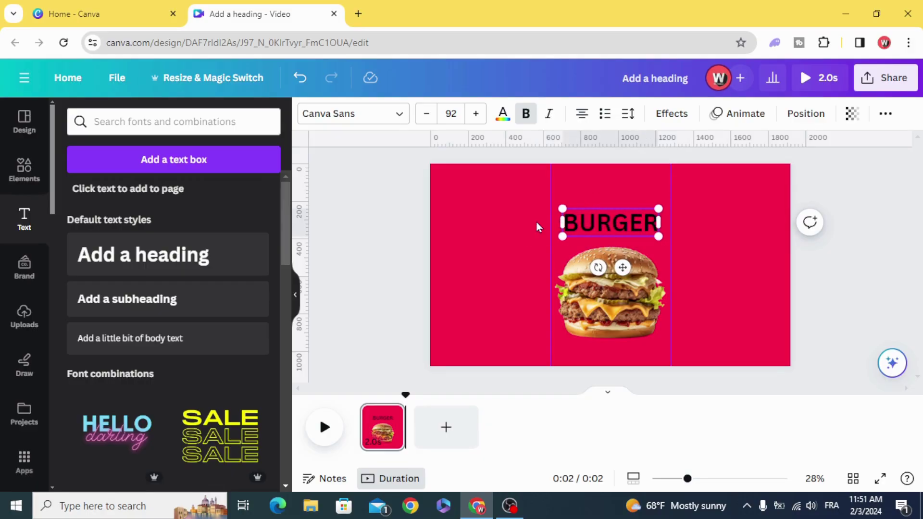
{"action": "left_click", "coordinate": [346, 126]}
{"action": "scroll", "coordinate": [199, 247], "scroll_direction": "down", "scroll_amount": 3}
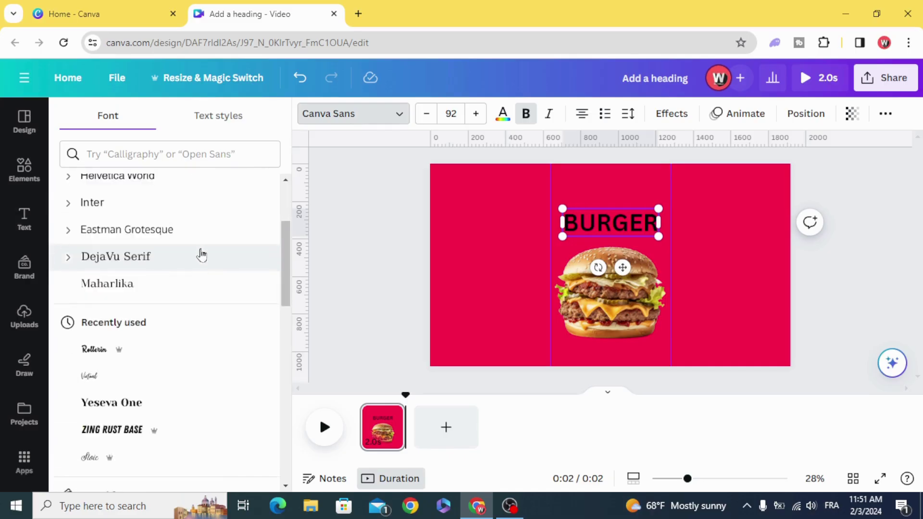
{"action": "scroll", "coordinate": [201, 258], "scroll_direction": "down", "scroll_amount": 2}
{"action": "scroll", "coordinate": [197, 279], "scroll_direction": "up", "scroll_amount": 4}
{"action": "type", "text": "ANT"}
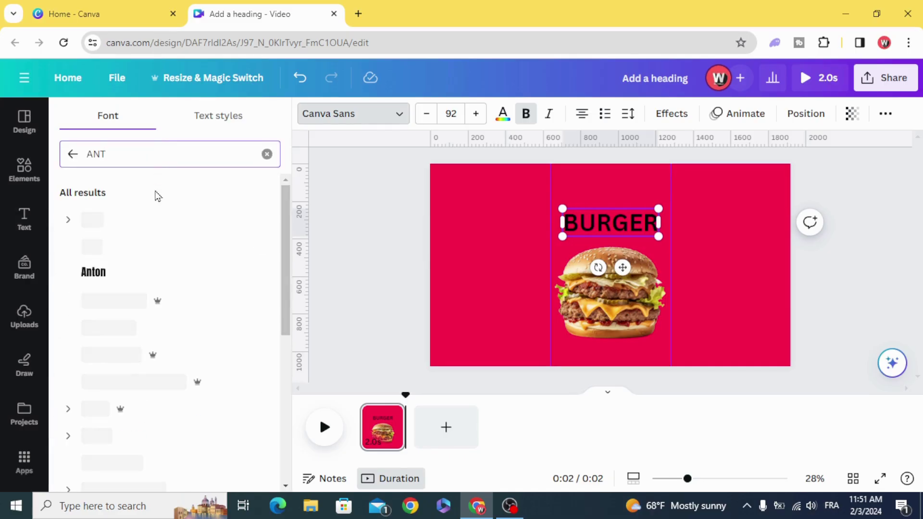
{"action": "left_click", "coordinate": [143, 273]}
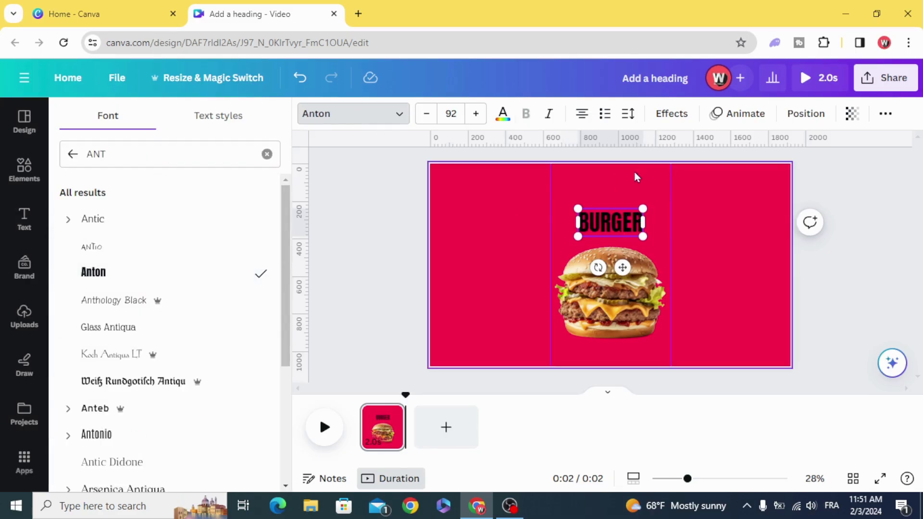
- Make the BURGER heading white, enlarge it, and centre it above the burger
{"action": "left_click", "coordinate": [506, 114]}
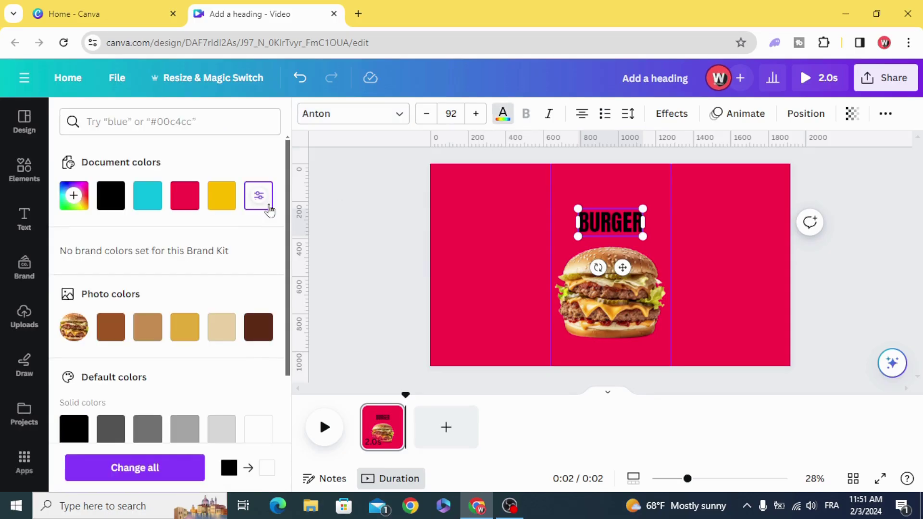
{"action": "left_click", "coordinate": [533, 224]}
{"action": "left_click", "coordinate": [609, 222]}
{"action": "left_click", "coordinate": [502, 114]}
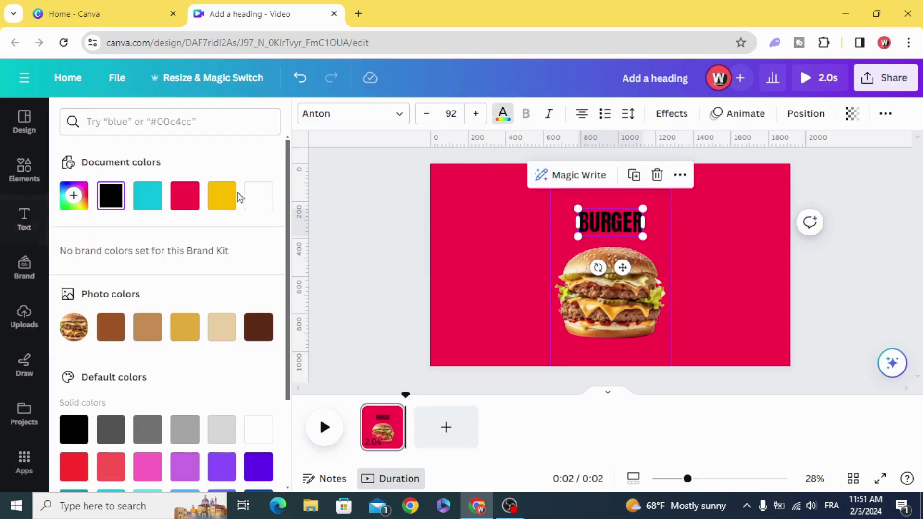
{"action": "left_click", "coordinate": [257, 196]}
{"action": "left_click", "coordinate": [386, 224]}
{"action": "left_click", "coordinate": [634, 224]}
{"action": "mouse_move", "coordinate": [643, 209]}
{"action": "left_mouse_down"}
{"action": "mouse_move", "coordinate": [660, 199]}
{"action": "mouse_move", "coordinate": [615, 217]}
{"action": "left_mouse_up"}
{"action": "left_click", "coordinate": [396, 235]}
- Give the burger photo a Pop animation and adjust its speed
{"action": "left_click", "coordinate": [581, 289]}
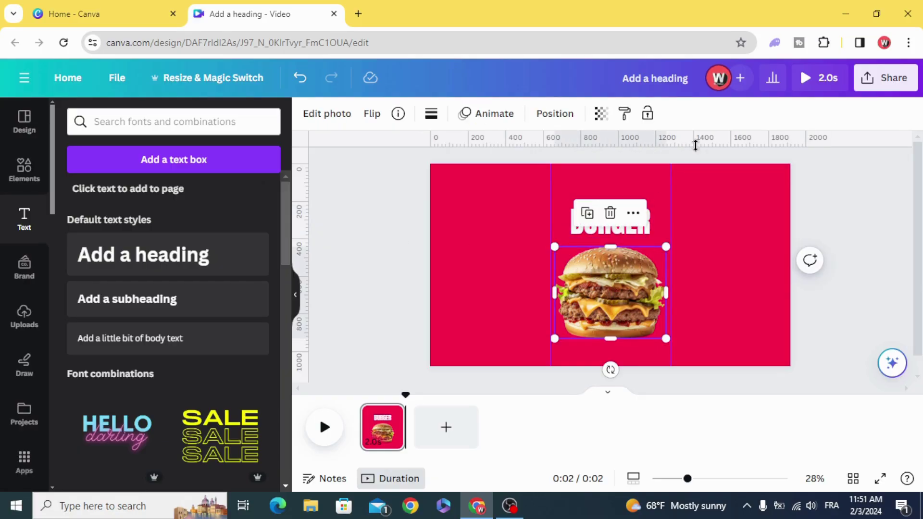
{"action": "left_click", "coordinate": [476, 119]}
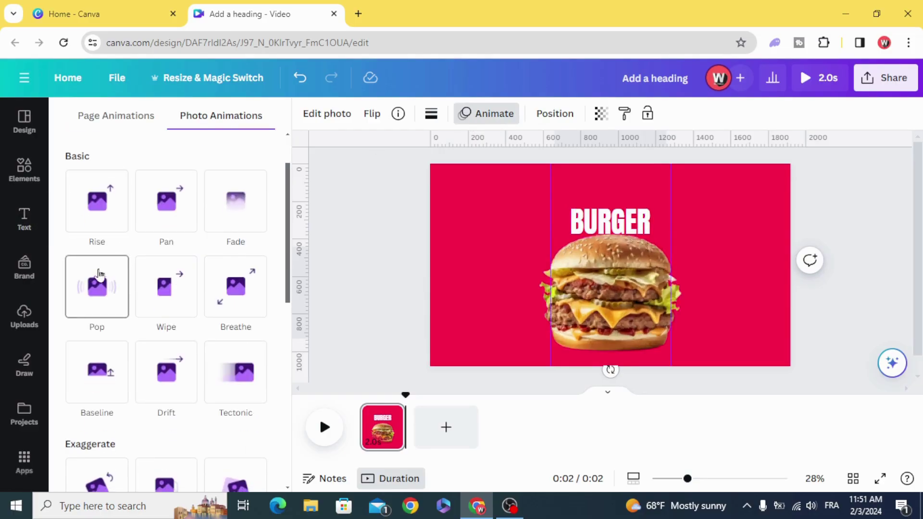
{"action": "left_click", "coordinate": [104, 284]}
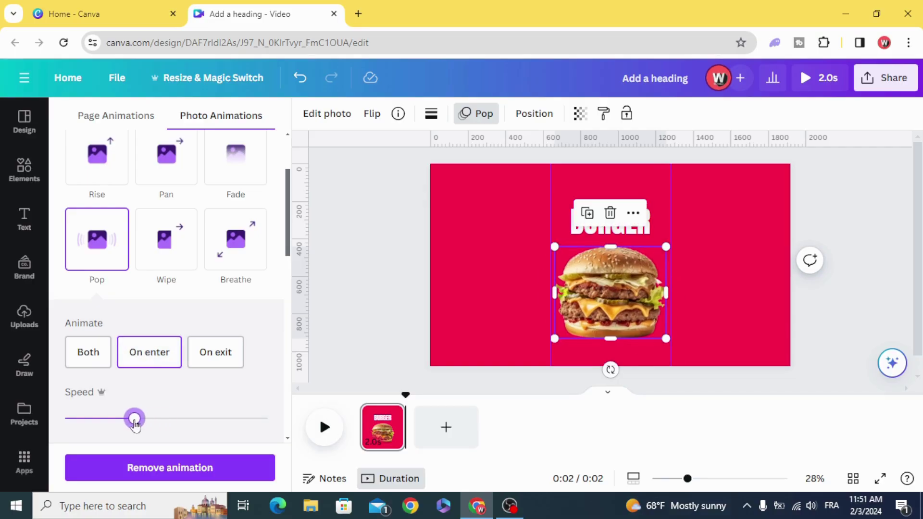
{"action": "left_click_drag", "start_coordinate": [135, 421], "coordinate": [131, 420]}
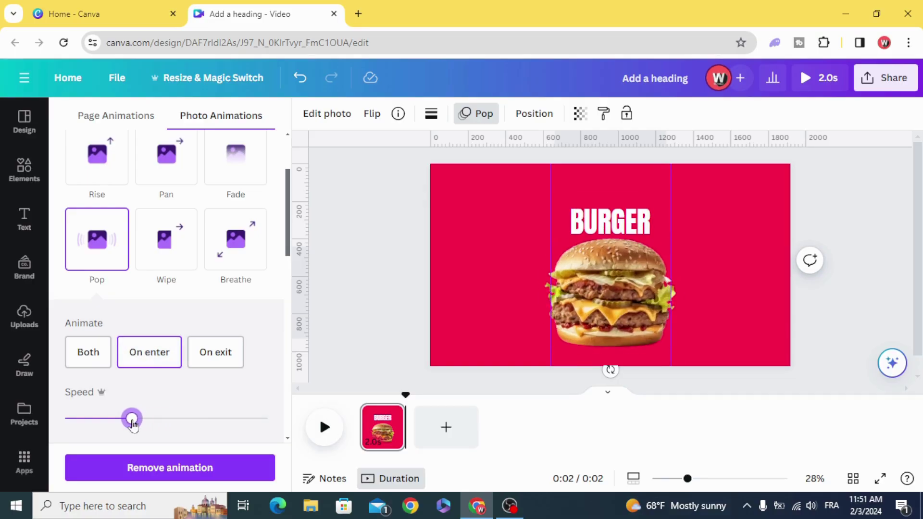
{"action": "left_click", "coordinate": [469, 229]}
- Give the BURGER heading a Pop animation and adjust its speed
{"action": "left_click", "coordinate": [593, 229]}
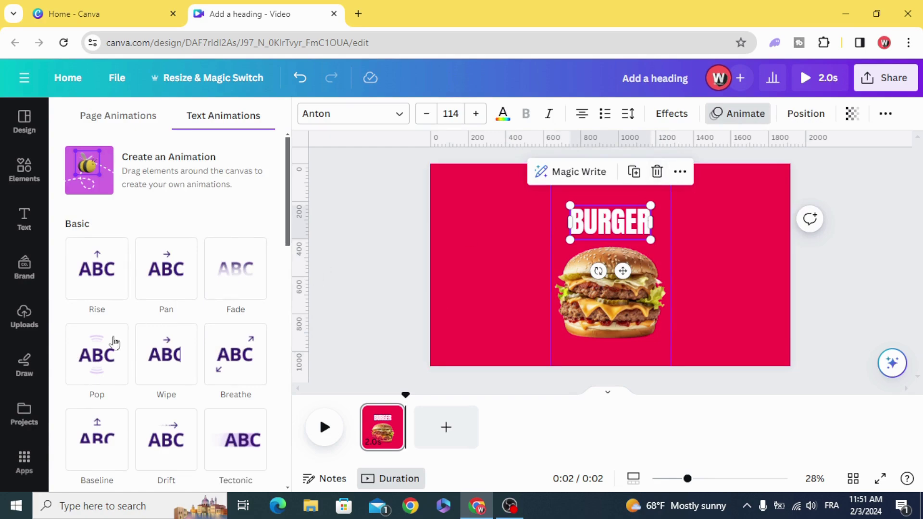
{"action": "scroll", "coordinate": [108, 350], "scroll_direction": "down", "scroll_amount": 2}
{"action": "left_click", "coordinate": [115, 232]}
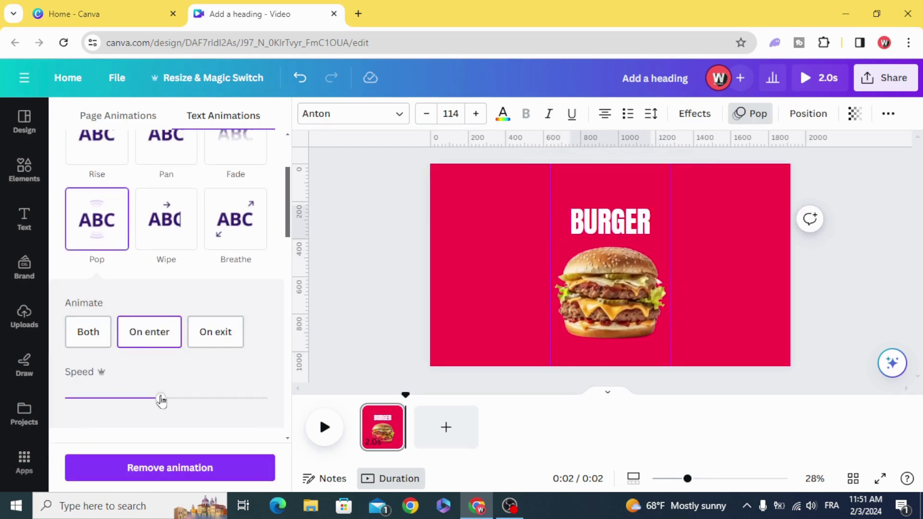
{"action": "left_click_drag", "start_coordinate": [161, 400], "coordinate": [128, 398]}
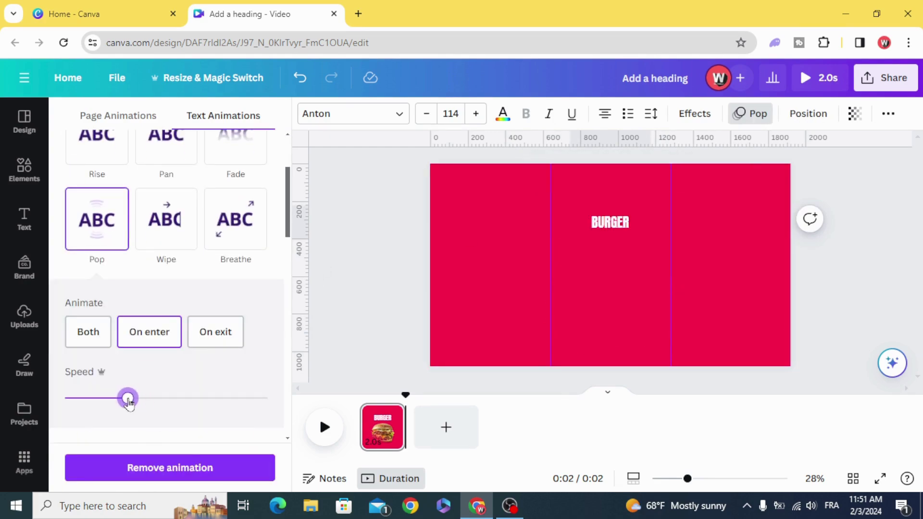
{"action": "left_click", "coordinate": [368, 322]}
- Duplicate the burger page and switch to page 2
{"action": "left_click", "coordinate": [392, 417]}
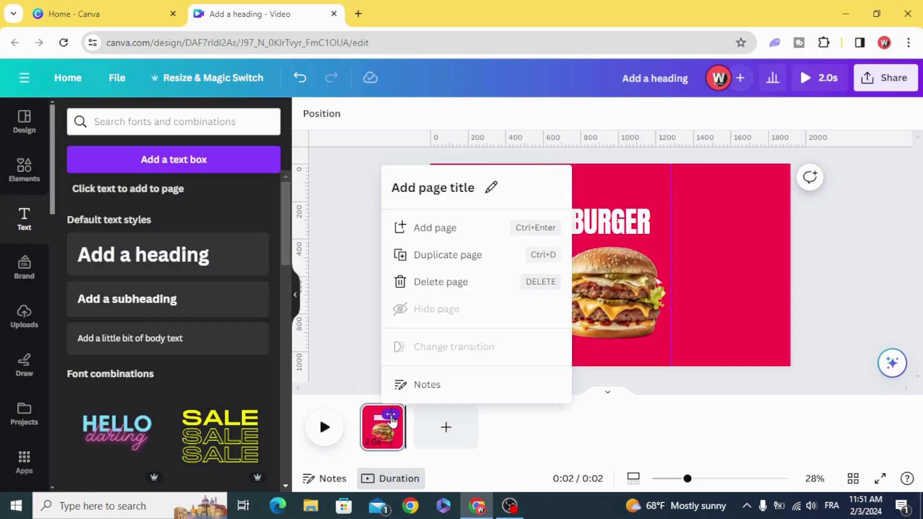
{"action": "left_click", "coordinate": [446, 202]}
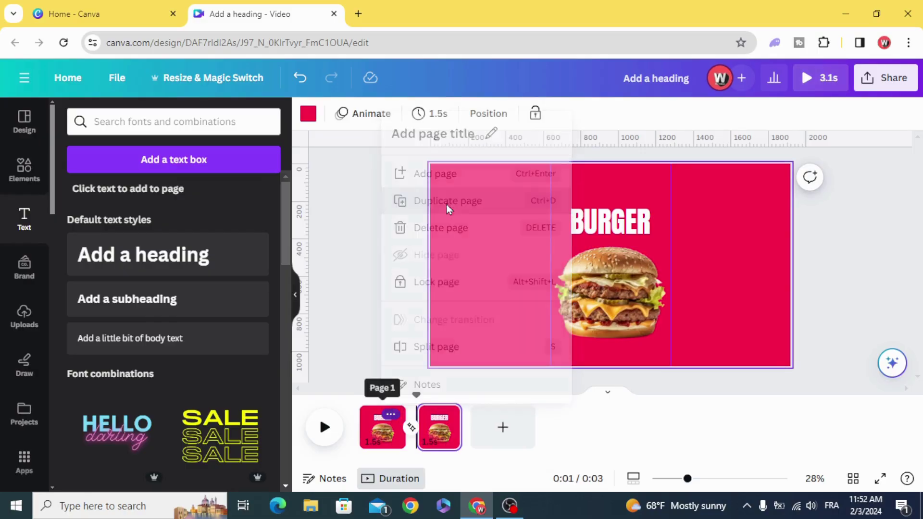
{"action": "left_click", "coordinate": [437, 436]}
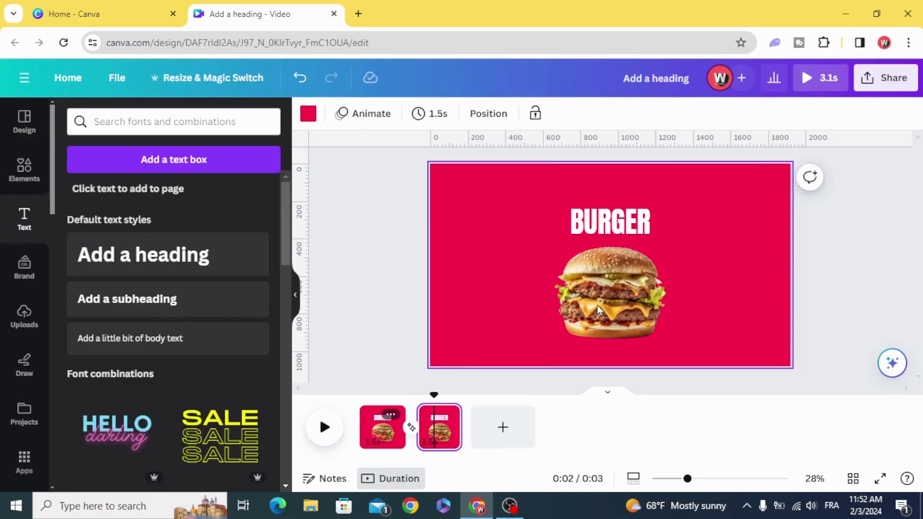
- Clear the animations from the heading and photo on page 2
{"action": "left_click", "coordinate": [614, 293]}
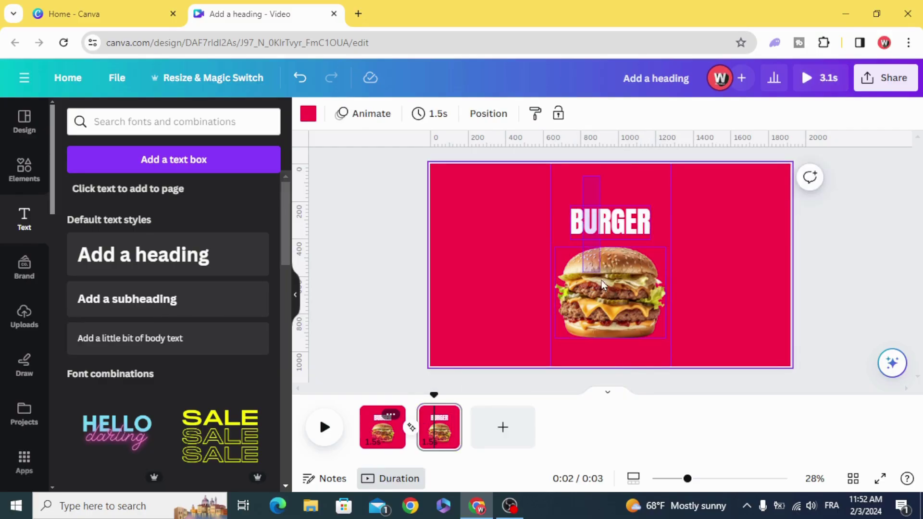
{"action": "left_click_drag", "start_coordinate": [583, 182], "coordinate": [609, 322]}
{"action": "left_click", "coordinate": [785, 120]}
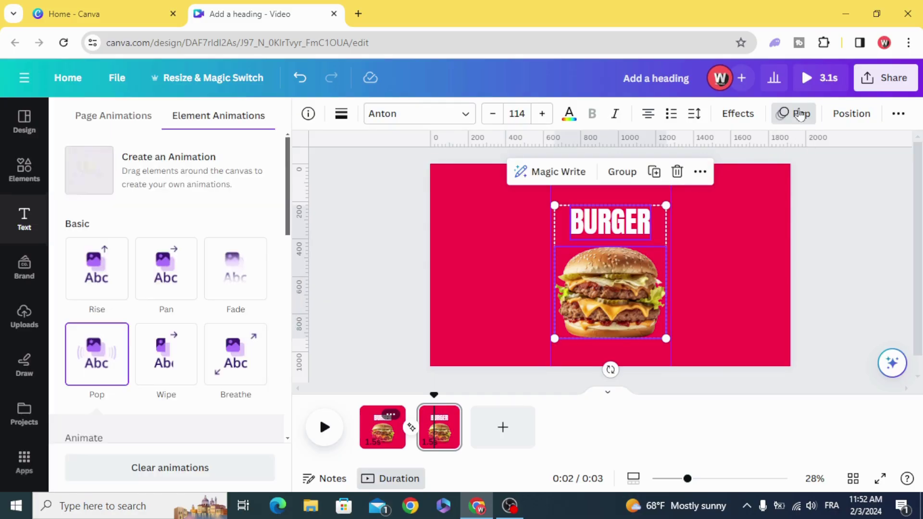
{"action": "left_click", "coordinate": [207, 469]}
{"action": "left_click", "coordinate": [377, 310]}
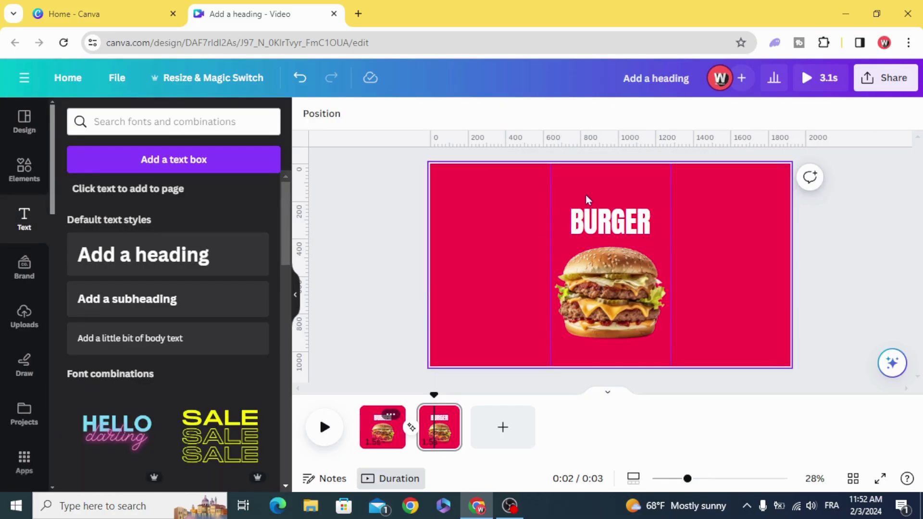
- Move the BURGER heading and photo together into the left column
{"action": "left_click", "coordinate": [611, 327]}
{"action": "left_click_drag", "start_coordinate": [614, 328], "coordinate": [489, 325]}
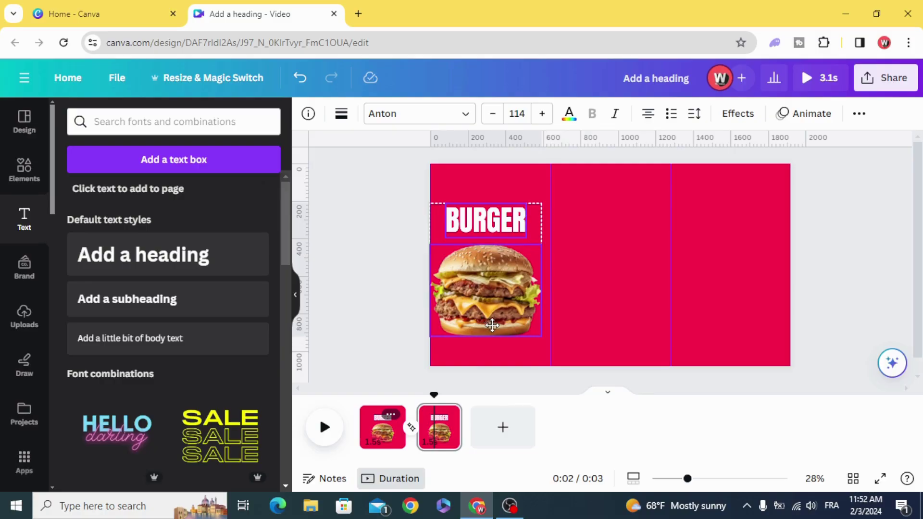
{"action": "left_click_drag", "start_coordinate": [490, 325], "coordinate": [492, 320]}
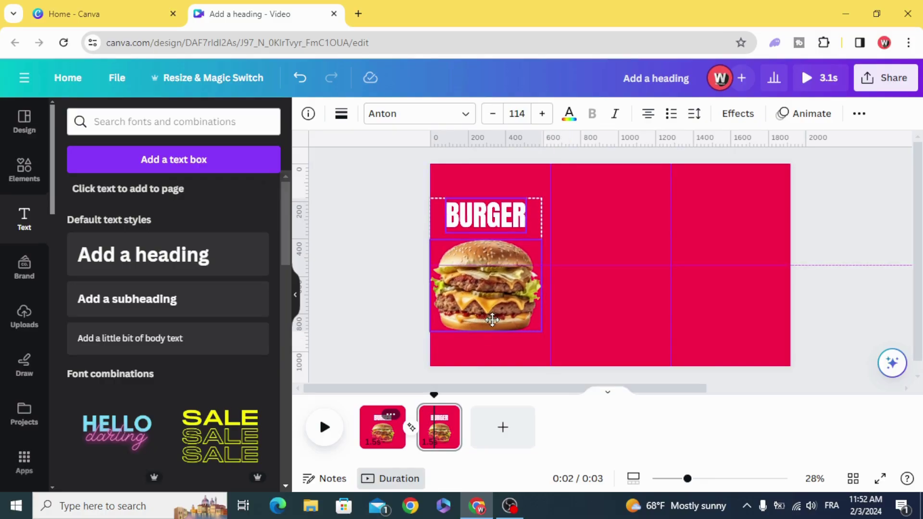
{"action": "left_click_drag", "start_coordinate": [492, 321], "coordinate": [494, 329]}
{"action": "left_click", "coordinate": [365, 314]}
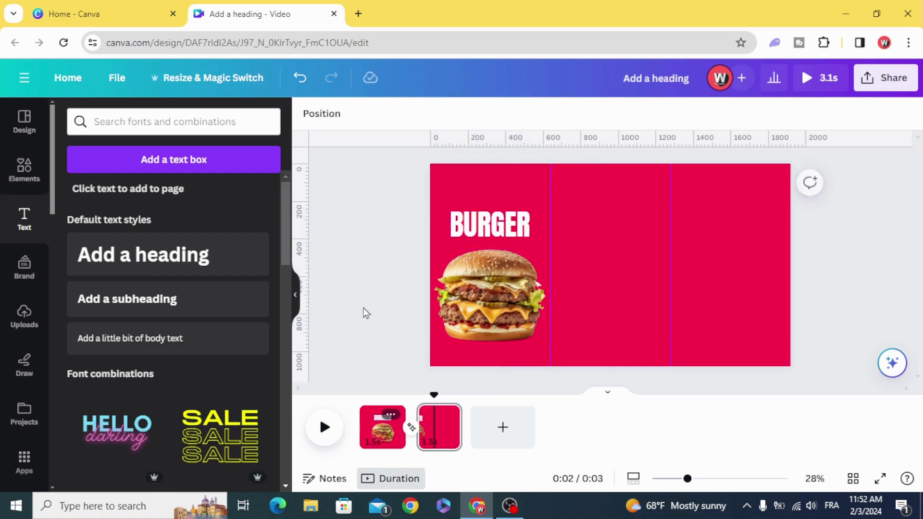
- Select the panel group from the layers list and slide the blue panel left
{"action": "right_click", "coordinate": [784, 280]}
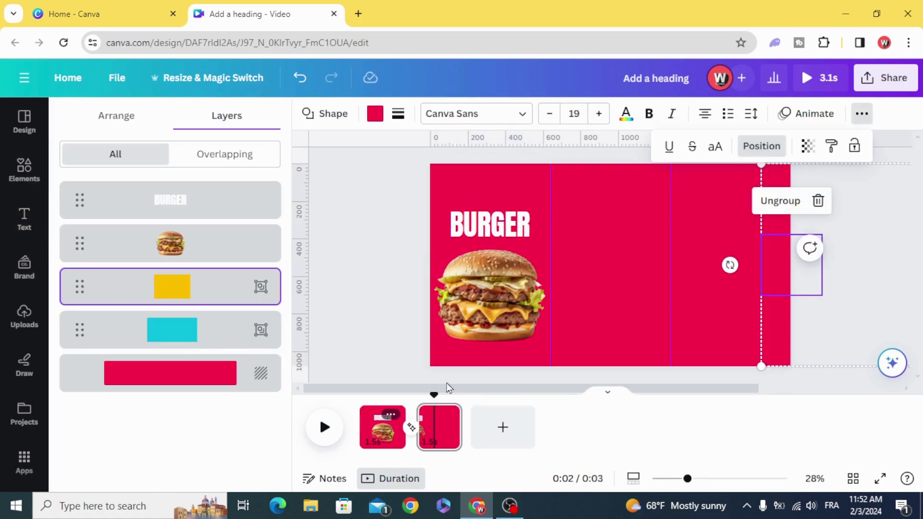
{"action": "left_click", "coordinate": [215, 329]}
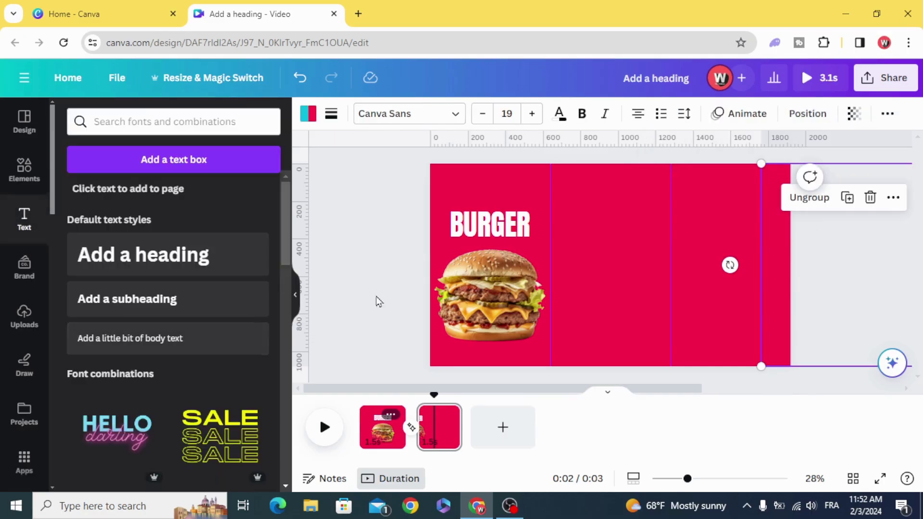
{"action": "mouse_move", "coordinate": [766, 256]}
{"action": "left_mouse_down"}
{"action": "mouse_move", "coordinate": [697, 260]}
{"action": "mouse_move", "coordinate": [778, 258]}
{"action": "mouse_move", "coordinate": [728, 243]}
{"action": "mouse_move", "coordinate": [748, 233]}
{"action": "left_mouse_up"}
{"action": "left_click_drag", "start_coordinate": [769, 343], "coordinate": [637, 339]}
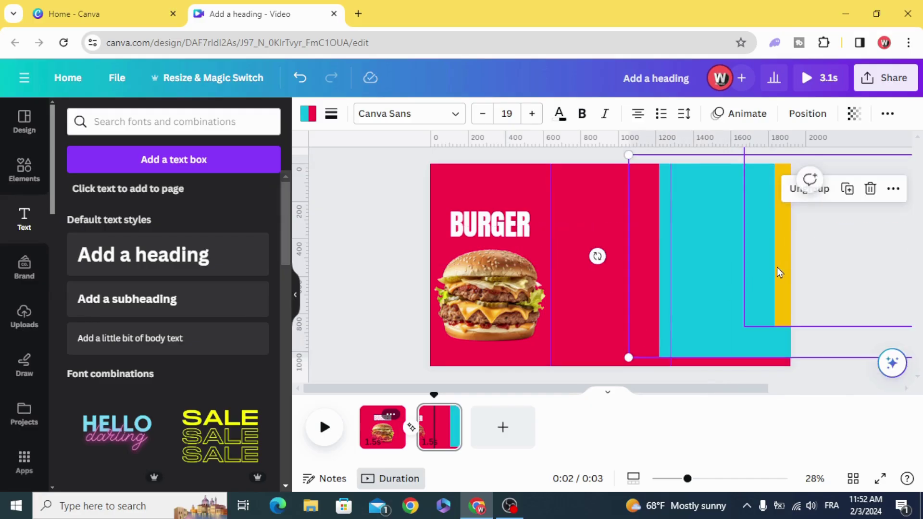
{"action": "left_click_drag", "start_coordinate": [776, 268], "coordinate": [751, 279]}
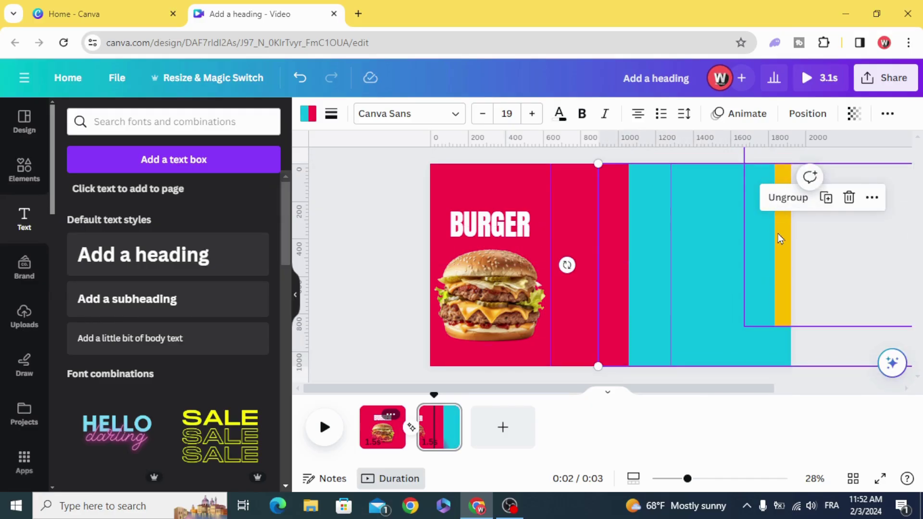
{"action": "left_click_drag", "start_coordinate": [778, 233], "coordinate": [750, 238]}
- Push the yellow strip off to the right and butt the blue panel against the burger column
{"action": "left_click", "coordinate": [784, 173]}
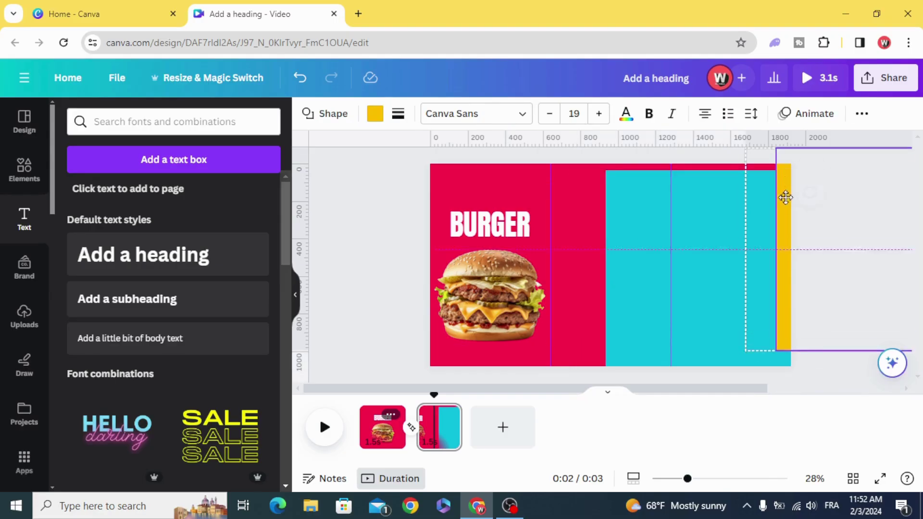
{"action": "left_click_drag", "start_coordinate": [783, 200], "coordinate": [798, 209]}
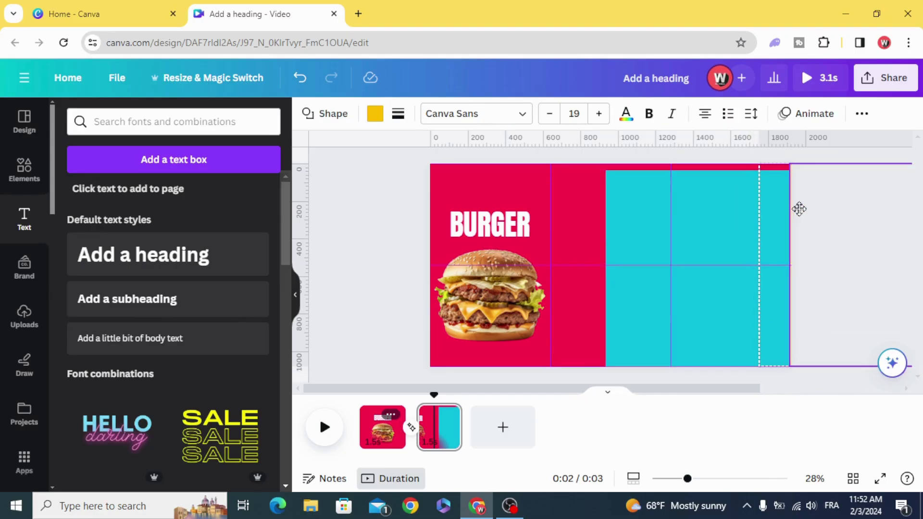
{"action": "left_click", "coordinate": [674, 260]}
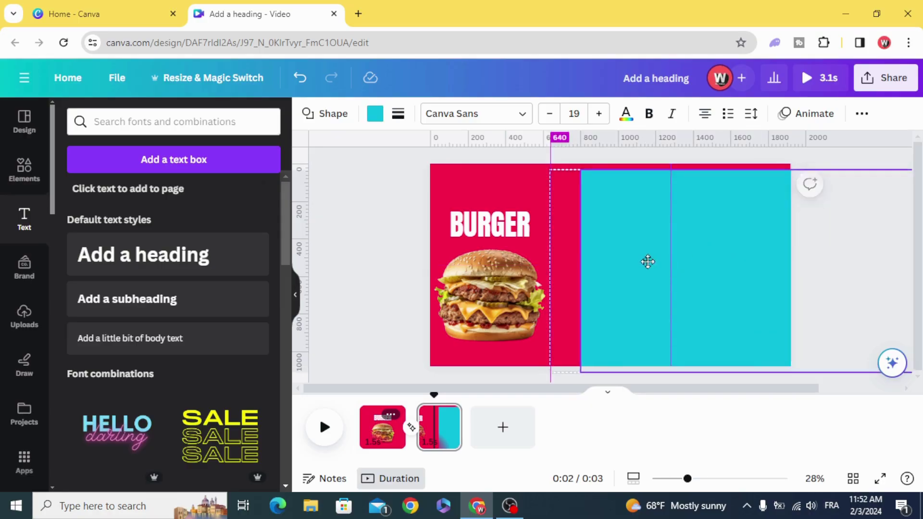
{"action": "left_click_drag", "start_coordinate": [673, 260], "coordinate": [618, 261]}
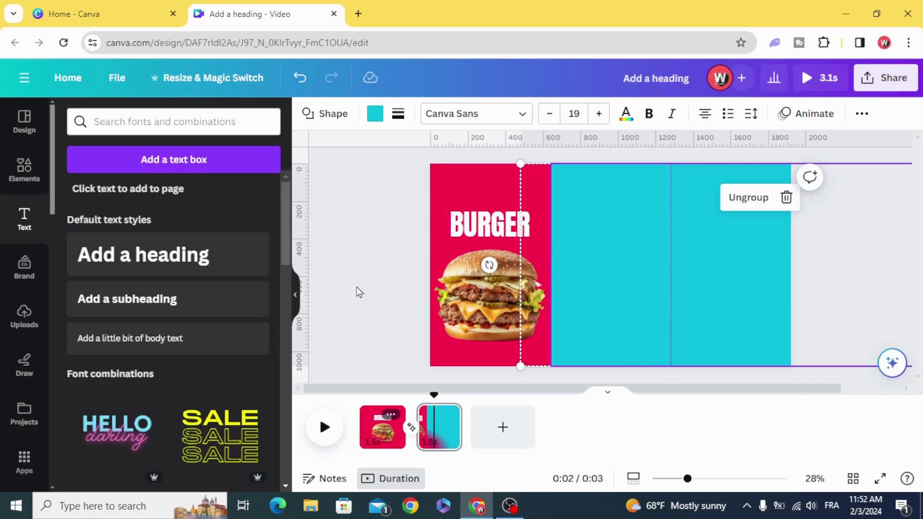
{"action": "left_click", "coordinate": [359, 290]}
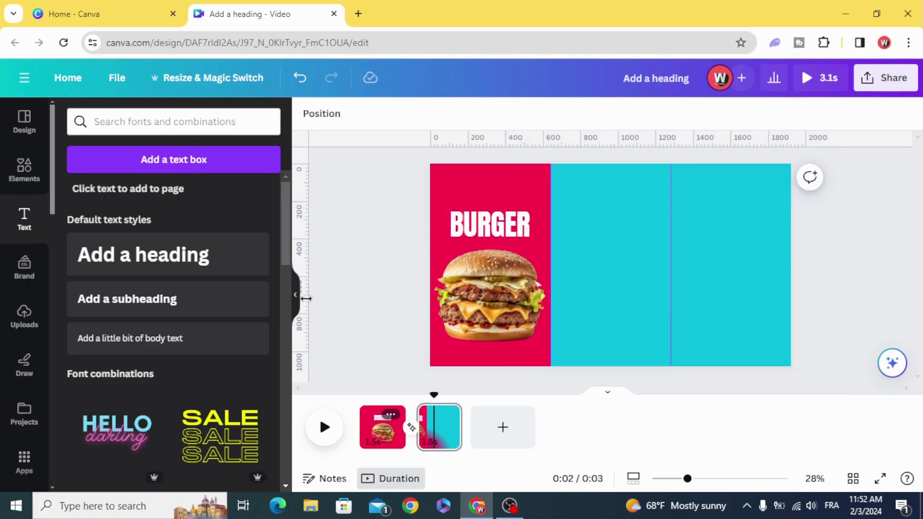
- Add the pizza image from Elements, shrink it, and centre it in the blue panel
{"action": "left_click", "coordinate": [22, 180]}
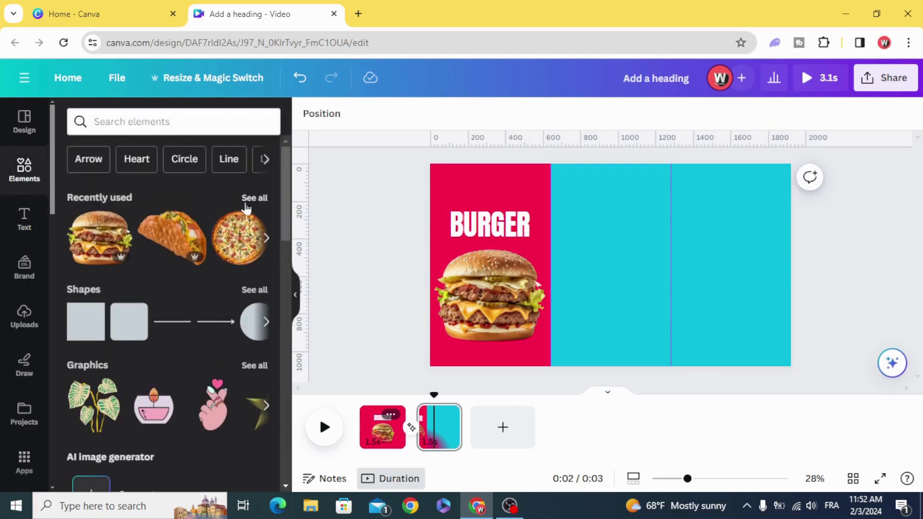
{"action": "left_click", "coordinate": [228, 241]}
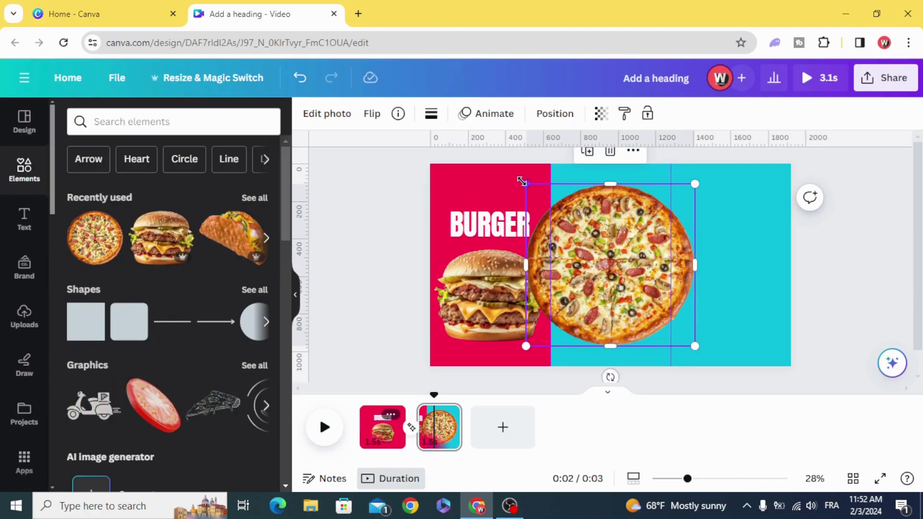
{"action": "left_click_drag", "start_coordinate": [528, 181], "coordinate": [585, 257]}
{"action": "mouse_move", "coordinate": [634, 299]}
{"action": "left_mouse_down"}
{"action": "mouse_move", "coordinate": [660, 292]}
{"action": "mouse_move", "coordinate": [659, 300]}
{"action": "left_mouse_up"}
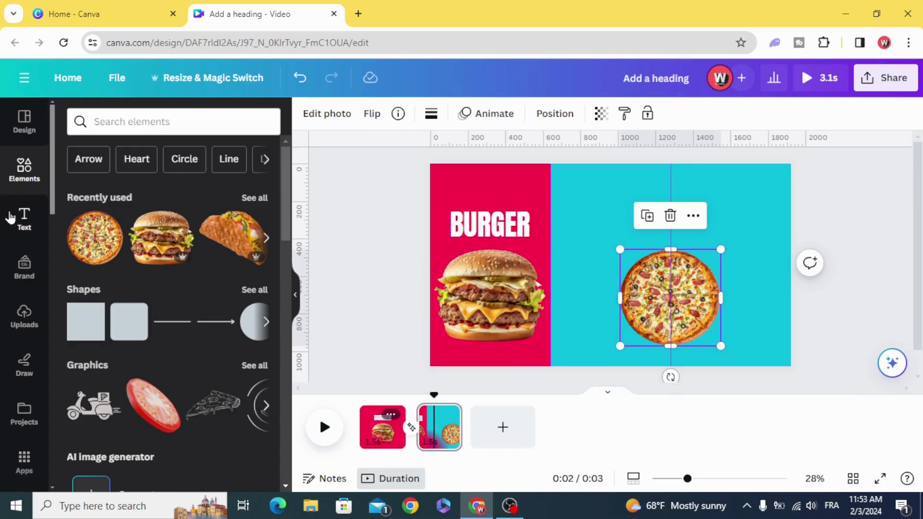
- Add a heading text box and place it above the pizza
{"action": "left_click", "coordinate": [23, 216]}
{"action": "left_click", "coordinate": [166, 263]}
{"action": "left_click_drag", "start_coordinate": [576, 277], "coordinate": [652, 216]}
- Retype the heading as 'PIZAA' and set it in the Anton font
{"action": "double_click", "coordinate": [652, 216]}
{"action": "type", "text": "P"}
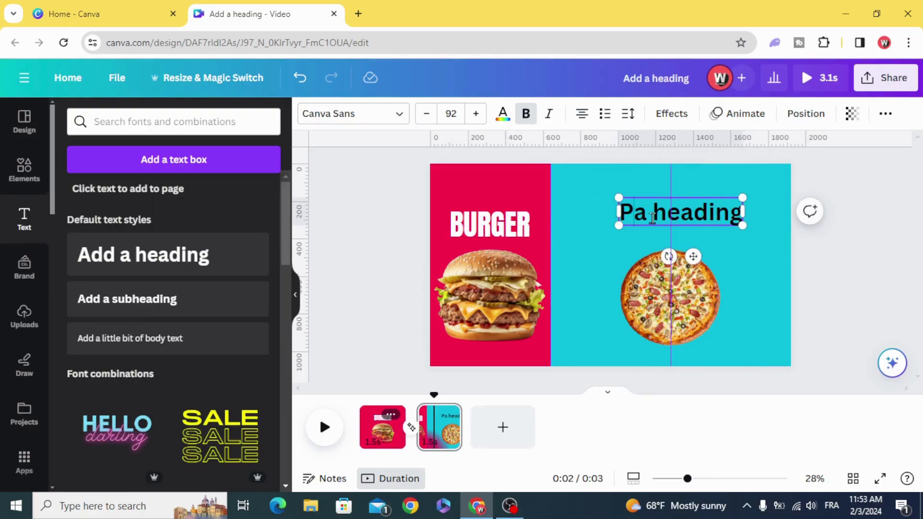
{"action": "type", "text": "IZAA"}
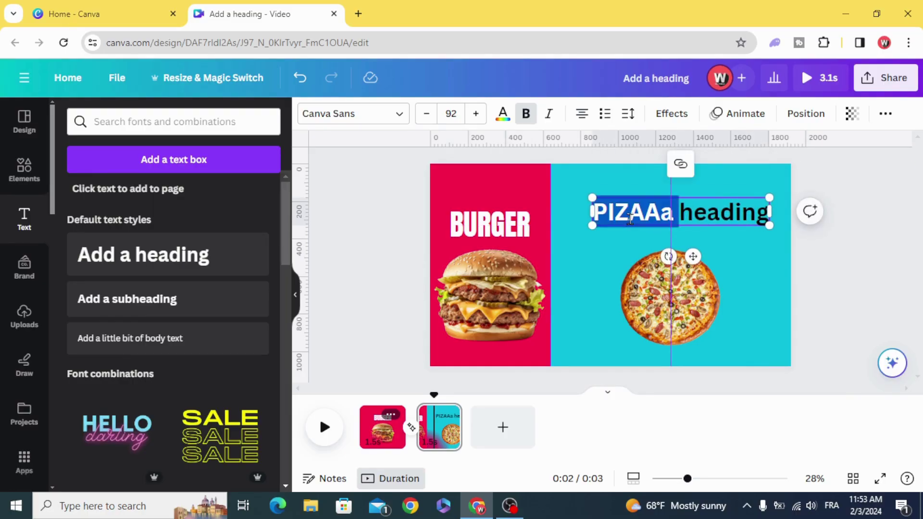
{"action": "triple_click", "coordinate": [628, 220]}
{"action": "type", "text": "PIZAA"}
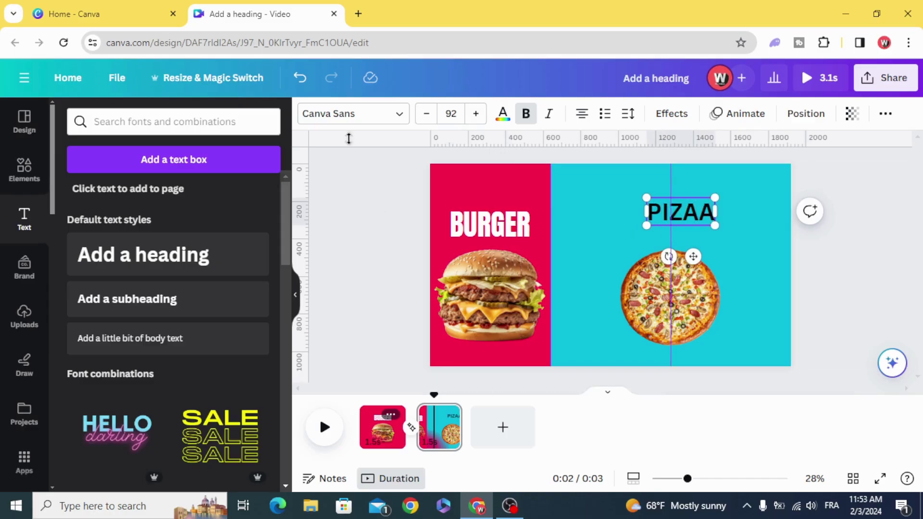
{"action": "left_click", "coordinate": [338, 114]}
{"action": "type", "text": "ANT"}
{"action": "left_click", "coordinate": [155, 273]}
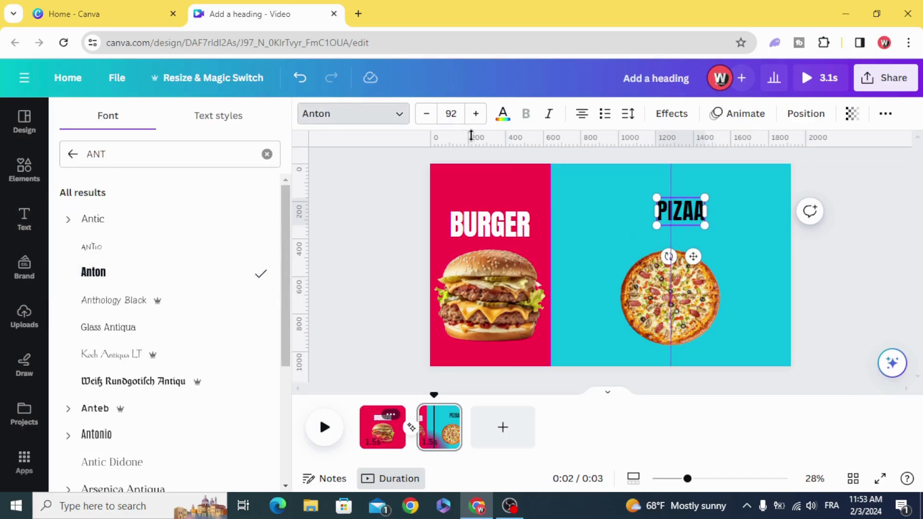
- Make the PIZAA heading white, enlarge it, and nudge it slightly lower
{"action": "left_click", "coordinate": [502, 113]}
{"action": "left_click", "coordinate": [256, 192]}
{"action": "left_click", "coordinate": [371, 205]}
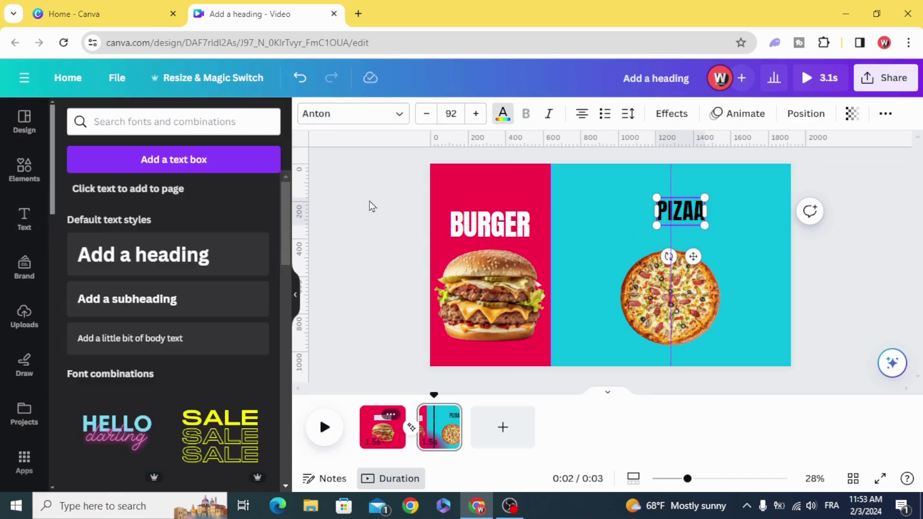
{"action": "left_click", "coordinate": [677, 210]}
{"action": "left_click", "coordinate": [503, 113]}
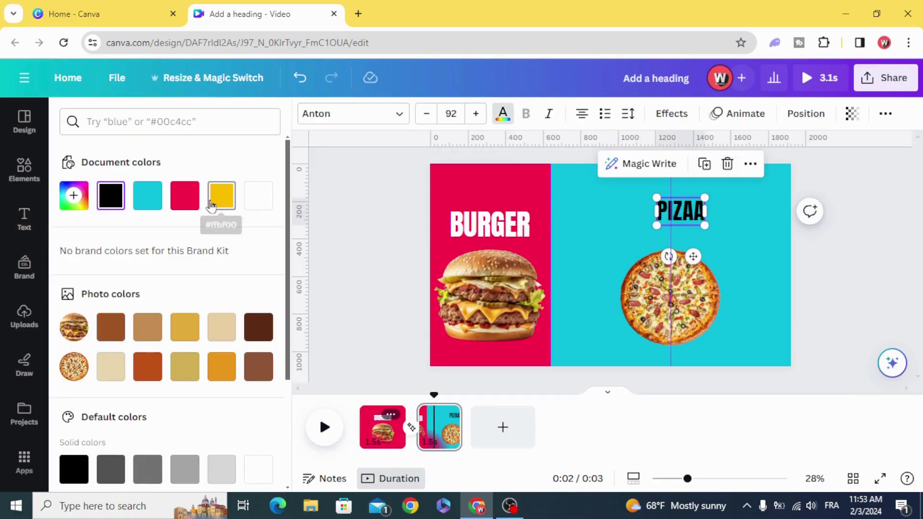
{"action": "left_click", "coordinate": [258, 194]}
{"action": "left_click_drag", "start_coordinate": [655, 225], "coordinate": [638, 235]}
{"action": "left_click", "coordinate": [404, 260]}
{"action": "left_click_drag", "start_coordinate": [639, 201], "coordinate": [663, 224]}
- Give the PIZAA title a Pop animation with a slower speed
{"action": "left_click", "coordinate": [732, 114]}
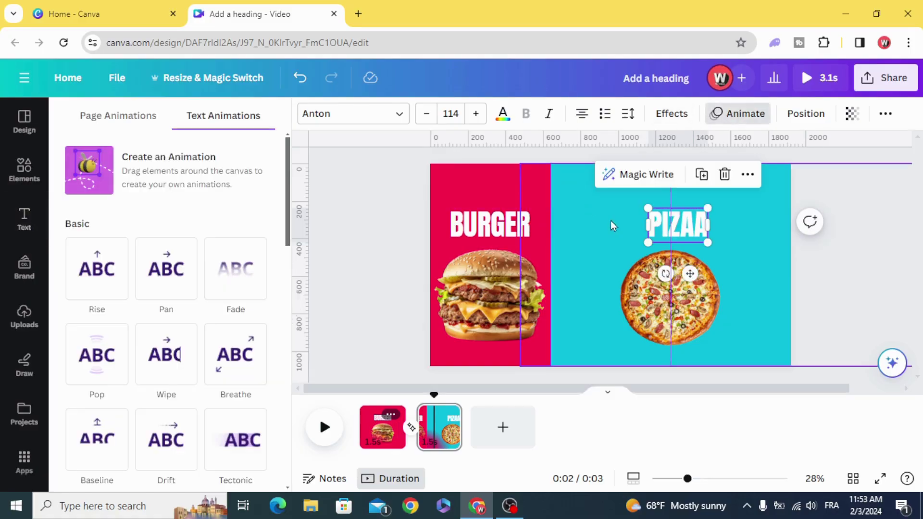
{"action": "left_click", "coordinate": [88, 350]}
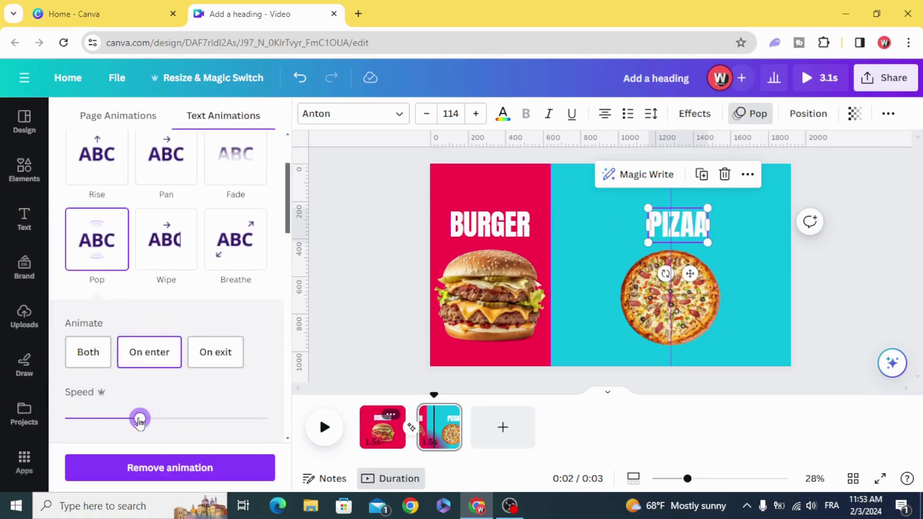
{"action": "left_click_drag", "start_coordinate": [136, 421], "coordinate": [126, 419]}
- Apply a Pop animation to the pizza image and preview it
{"action": "left_click", "coordinate": [644, 320]}
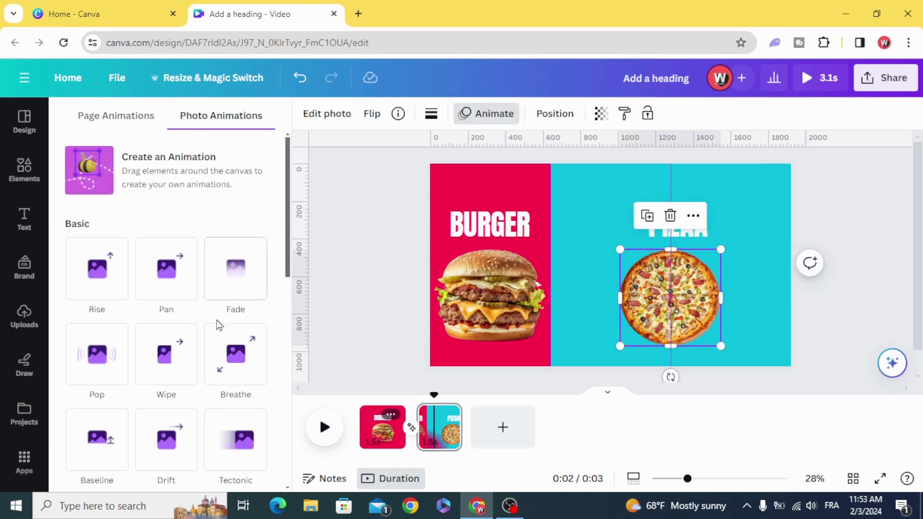
{"action": "left_click", "coordinate": [97, 346]}
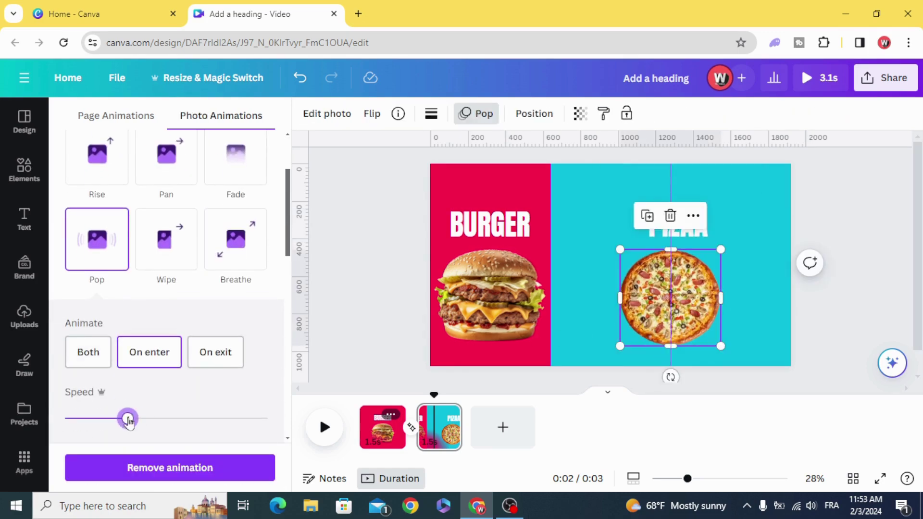
{"action": "left_click", "coordinate": [127, 420]}
{"action": "left_click", "coordinate": [692, 215]}
{"action": "left_click", "coordinate": [387, 246]}
{"action": "left_click", "coordinate": [663, 226]}
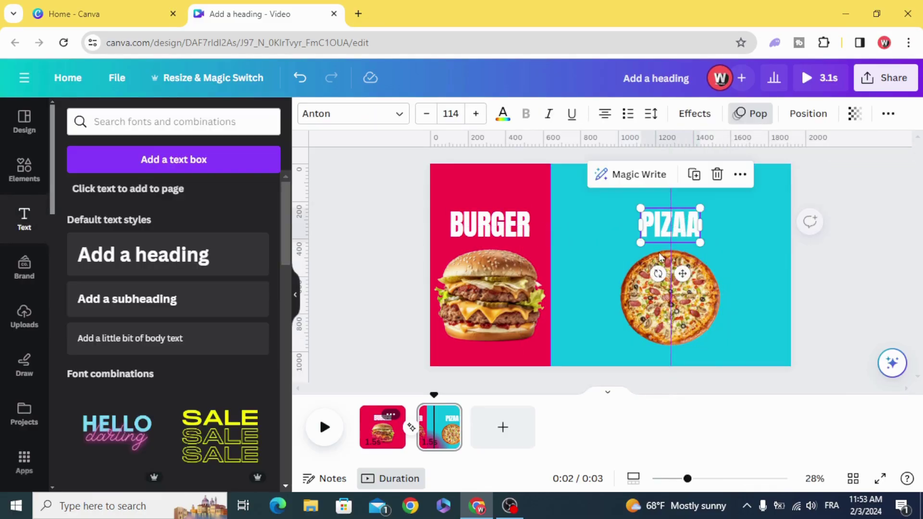
{"action": "left_click", "coordinate": [356, 295]}
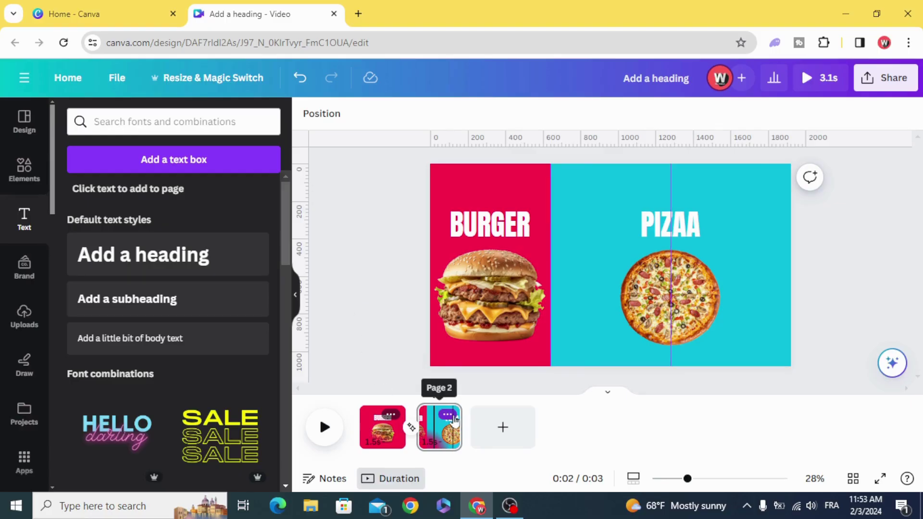
- Duplicate page 2 into a new third page
{"action": "left_click", "coordinate": [448, 416]}
{"action": "left_click", "coordinate": [504, 208]}
{"action": "left_click", "coordinate": [649, 192]}
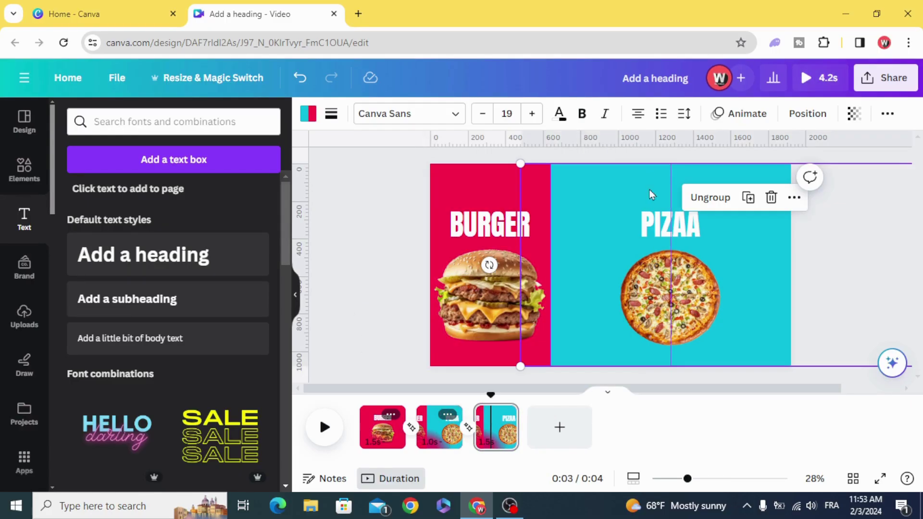
- Remove the Pop animations from PIZAA and the pizza on page 3
{"action": "left_click", "coordinate": [658, 228]}
{"action": "left_click", "coordinate": [755, 114]}
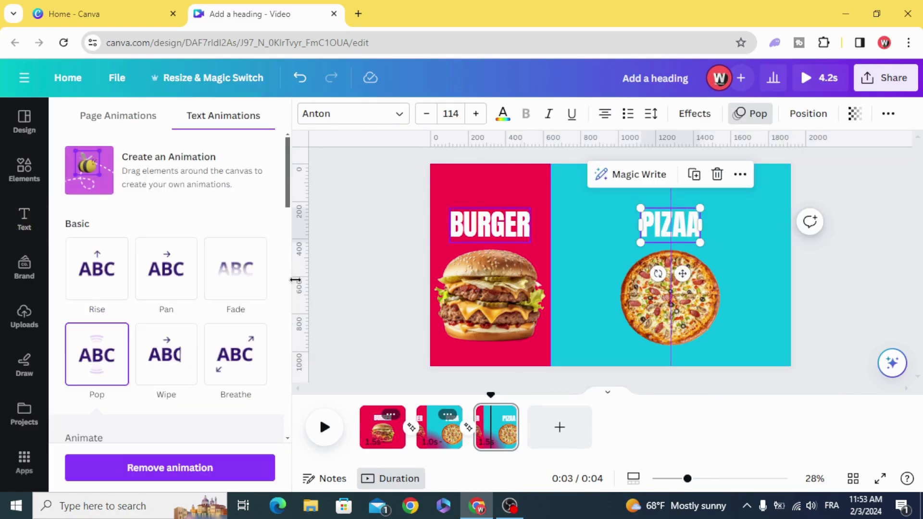
{"action": "scroll", "coordinate": [108, 389], "scroll_direction": "down", "scroll_amount": 2}
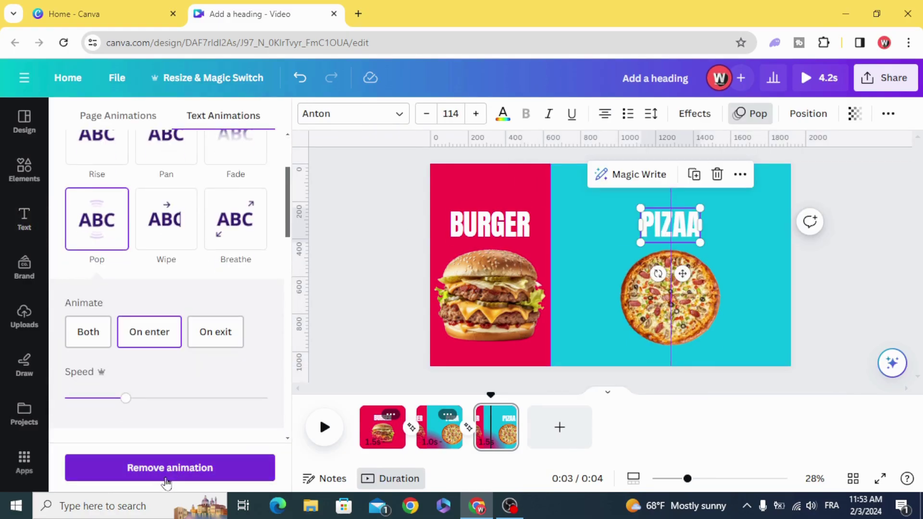
{"action": "left_click", "coordinate": [182, 467]}
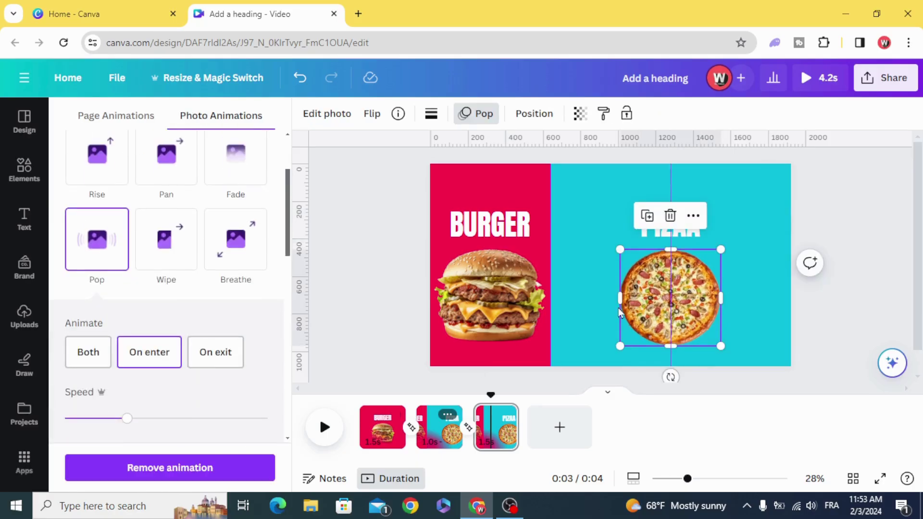
{"action": "left_click", "coordinate": [165, 468]}
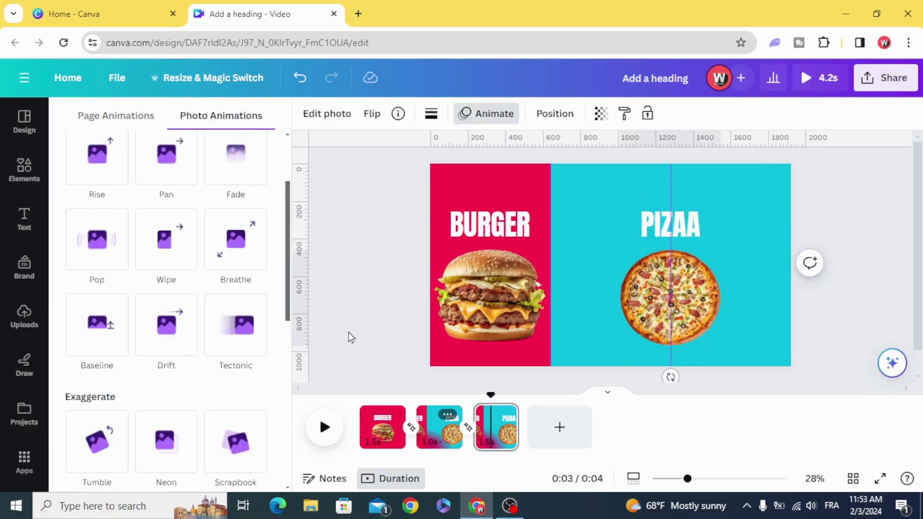
- Shift the pizza and PIZAA left and slide the yellow panel in from the right
{"action": "left_click_drag", "start_coordinate": [672, 323], "coordinate": [613, 322]}
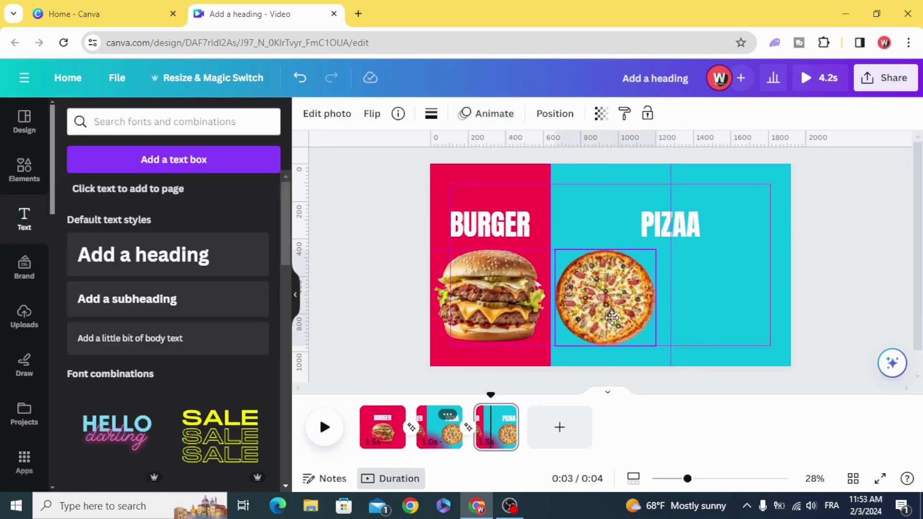
{"action": "left_click_drag", "start_coordinate": [691, 238], "coordinate": [629, 236]}
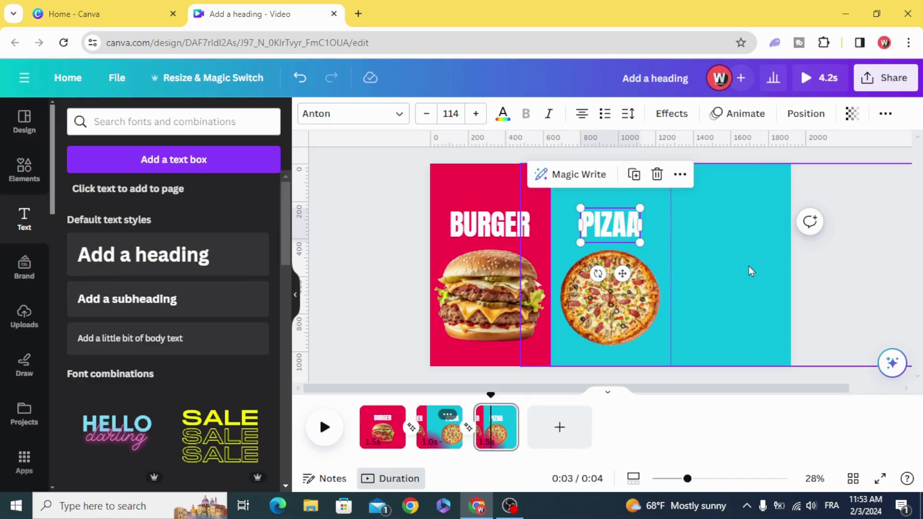
{"action": "left_click_drag", "start_coordinate": [787, 278], "coordinate": [667, 276]}
- Add the taco image, shrink it, and move it into the yellow panel
{"action": "left_click", "coordinate": [23, 168]}
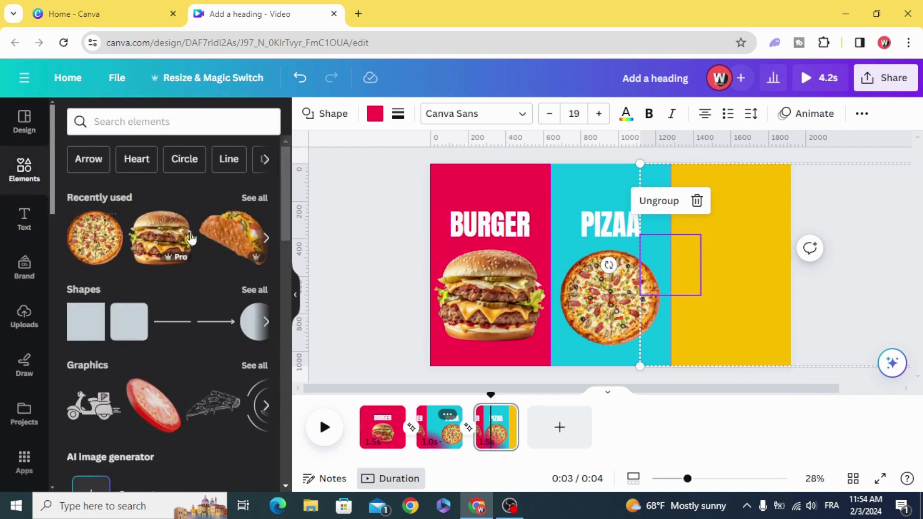
{"action": "left_click", "coordinate": [221, 233]}
{"action": "left_click_drag", "start_coordinate": [506, 184], "coordinate": [622, 284]}
{"action": "left_click_drag", "start_coordinate": [687, 321], "coordinate": [749, 330]}
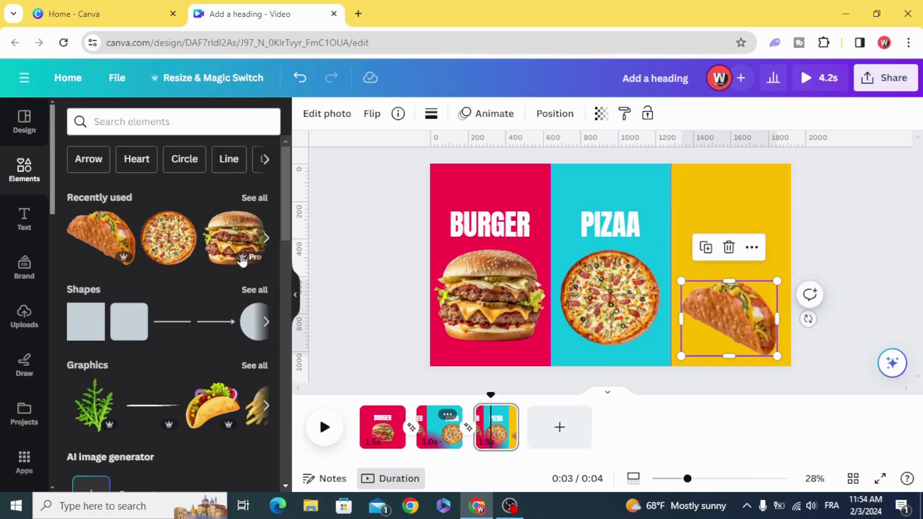
- Add a heading at the top of the yellow panel and replace its placeholder with TACOS
{"action": "left_click", "coordinate": [24, 217]}
{"action": "left_click", "coordinate": [142, 254]}
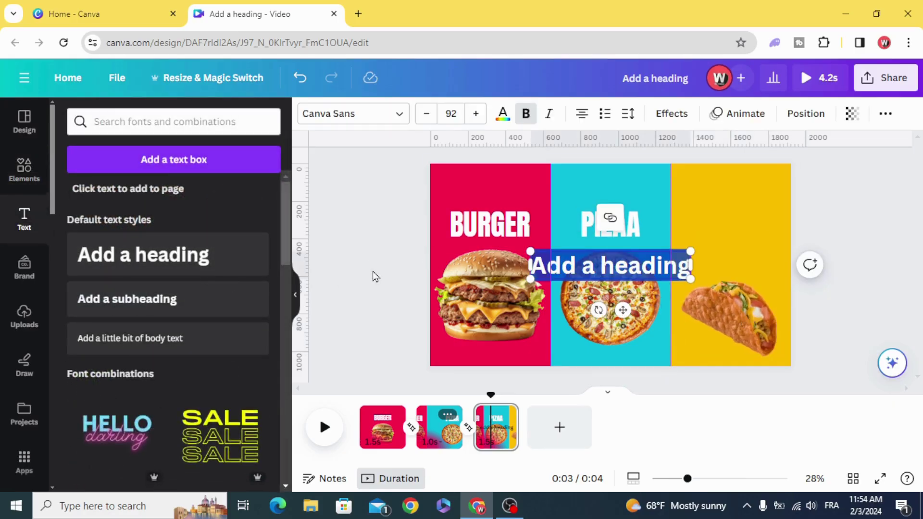
{"action": "mouse_move", "coordinate": [540, 268]}
{"action": "left_mouse_down"}
{"action": "mouse_move", "coordinate": [643, 212]}
{"action": "mouse_move", "coordinate": [637, 227]}
{"action": "left_mouse_up"}
{"action": "left_click", "coordinate": [637, 227]}
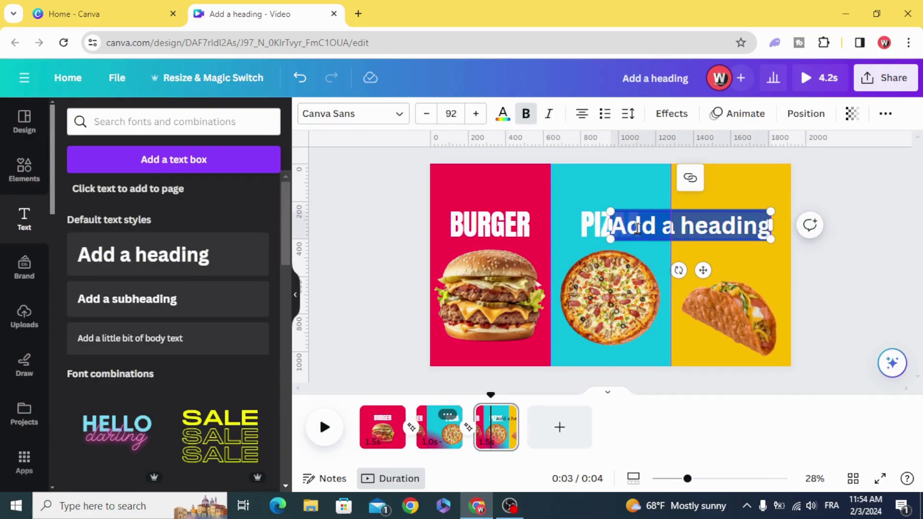
{"action": "key", "text": "BackSpace"}
{"action": "type", "text": "CO"}
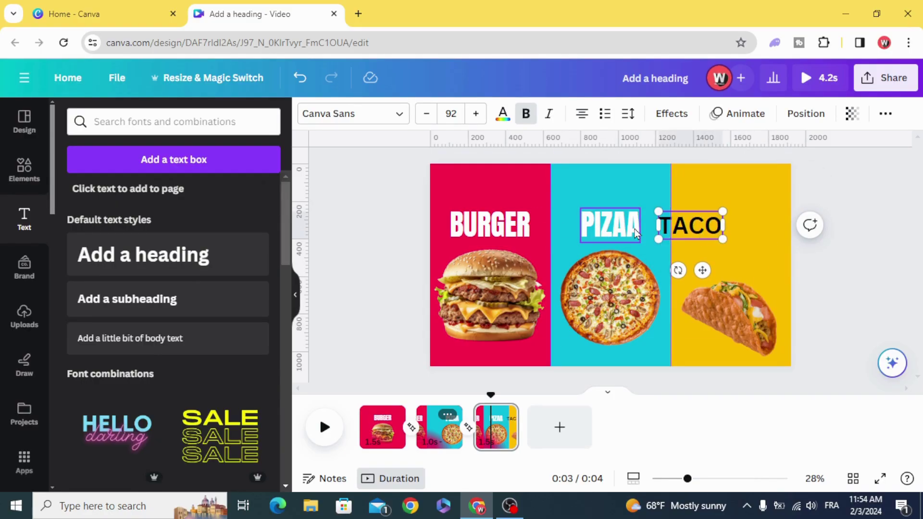
{"action": "type", "text": "S"}
- Set the TACOS heading to Anton, enlarge it, and colour it white
{"action": "left_click", "coordinate": [353, 113]}
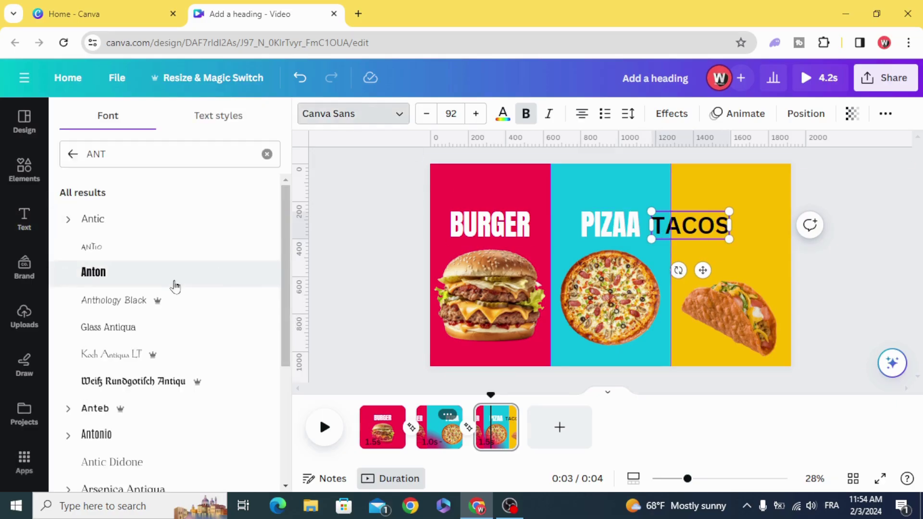
{"action": "left_click", "coordinate": [228, 277]}
{"action": "left_click", "coordinate": [354, 240]}
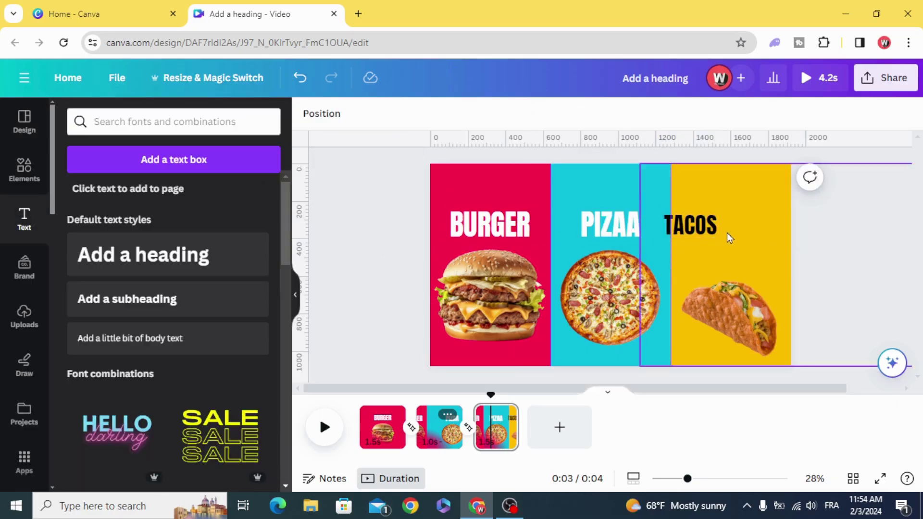
{"action": "mouse_move", "coordinate": [721, 232]}
{"action": "left_mouse_down"}
{"action": "mouse_move", "coordinate": [764, 235]}
{"action": "mouse_move", "coordinate": [772, 248]}
{"action": "mouse_move", "coordinate": [731, 229]}
{"action": "left_mouse_up"}
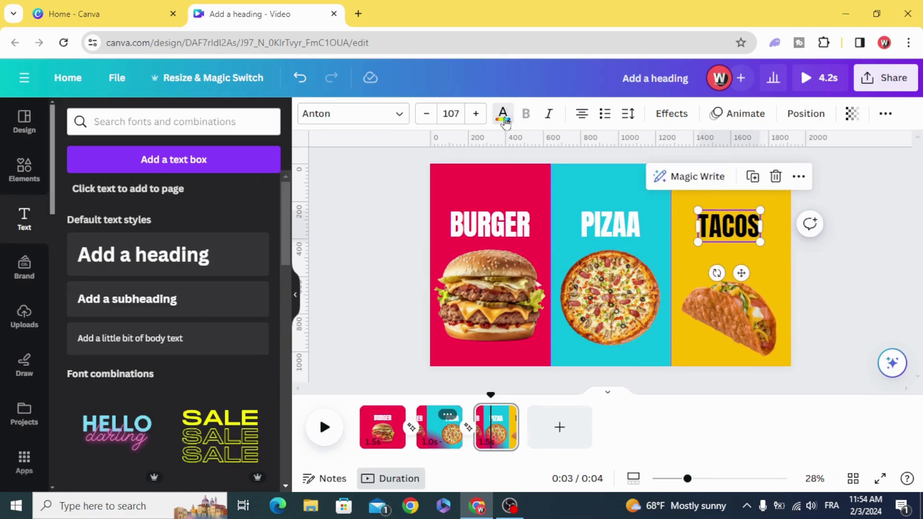
{"action": "left_click", "coordinate": [502, 115]}
{"action": "left_click", "coordinate": [259, 199]}
{"action": "left_click", "coordinate": [402, 257]}
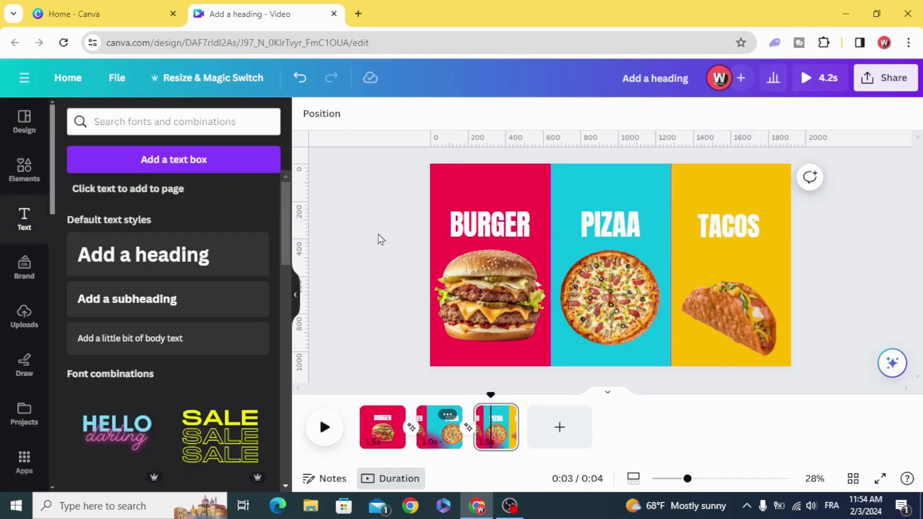
- Apply Pop animations to the taco photo and the TACOS heading
{"action": "left_click", "coordinate": [728, 317]}
{"action": "left_click", "coordinate": [490, 117]}
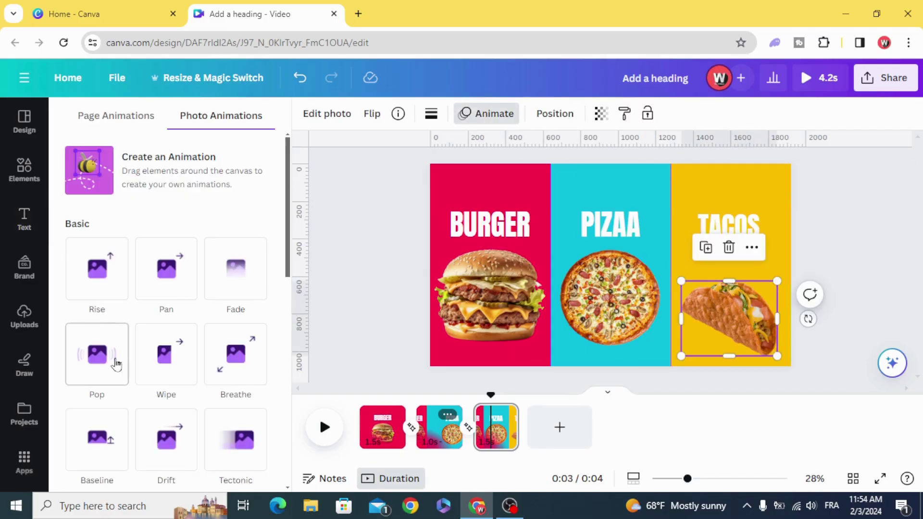
{"action": "left_click", "coordinate": [108, 360]}
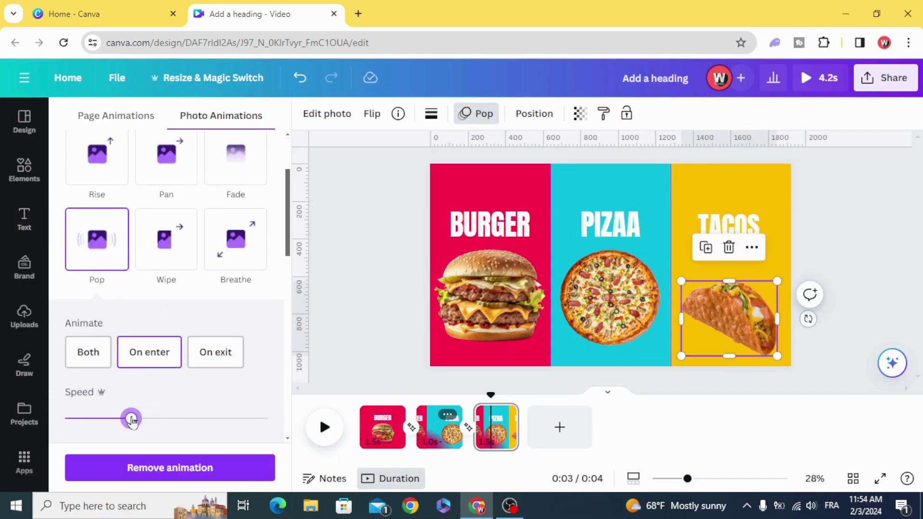
{"action": "left_click", "coordinate": [728, 227]}
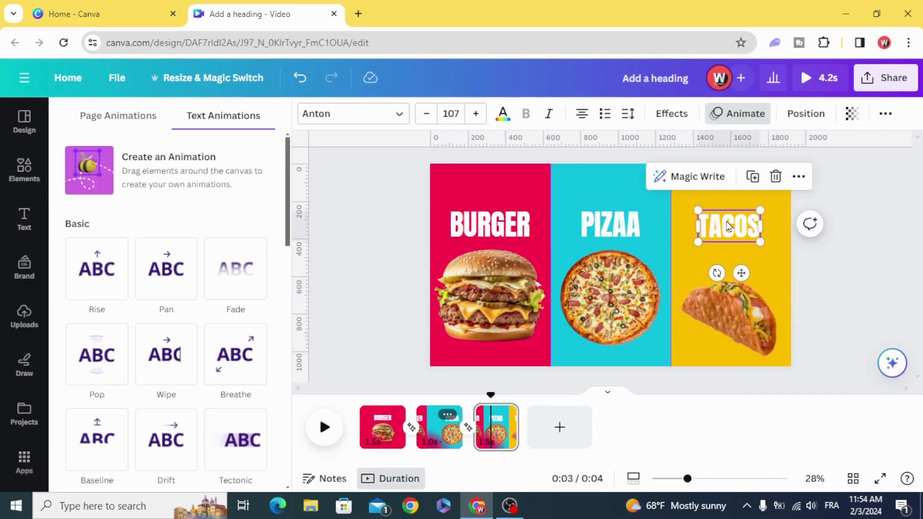
{"action": "left_click", "coordinate": [99, 361]}
- Bring up the Match & Move transition between pages one and two
{"action": "key", "text": "Escape"}
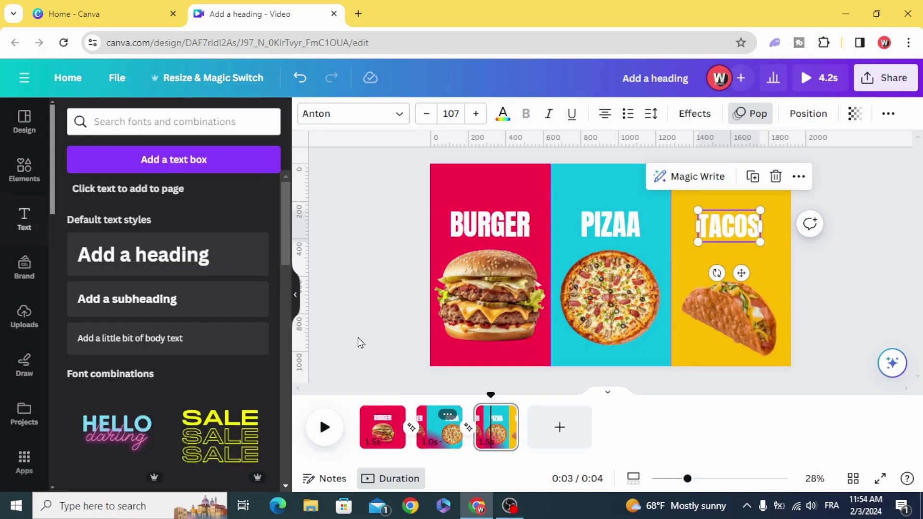
{"action": "key", "text": "Escape"}
{"action": "left_click", "coordinate": [411, 427]}
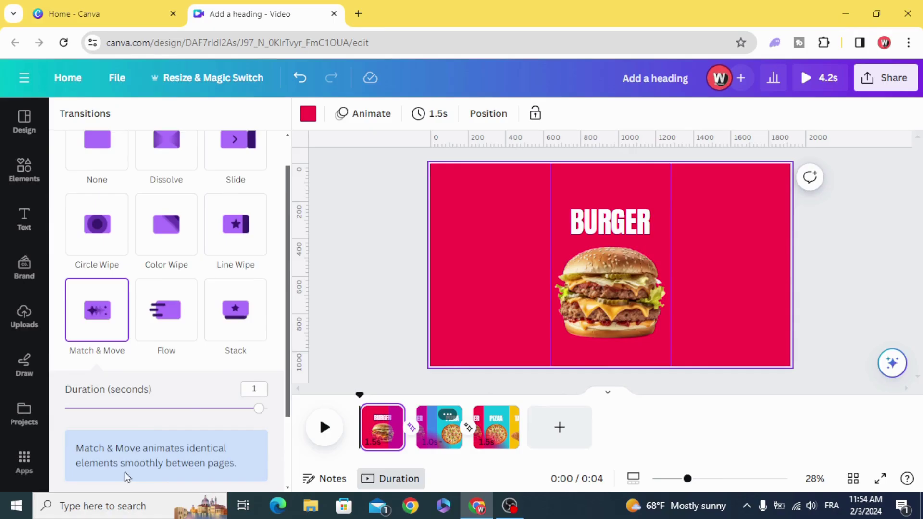
{"action": "scroll", "coordinate": [212, 453], "scroll_direction": "down", "scroll_amount": 2}
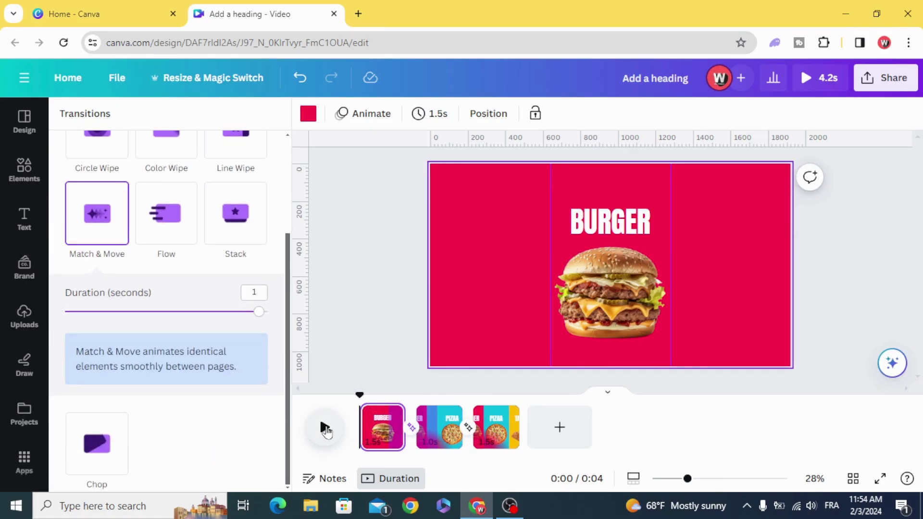
- Preview the video, extend page 1 to 2.6 seconds, and replay from the start
{"action": "left_click", "coordinate": [326, 429]}
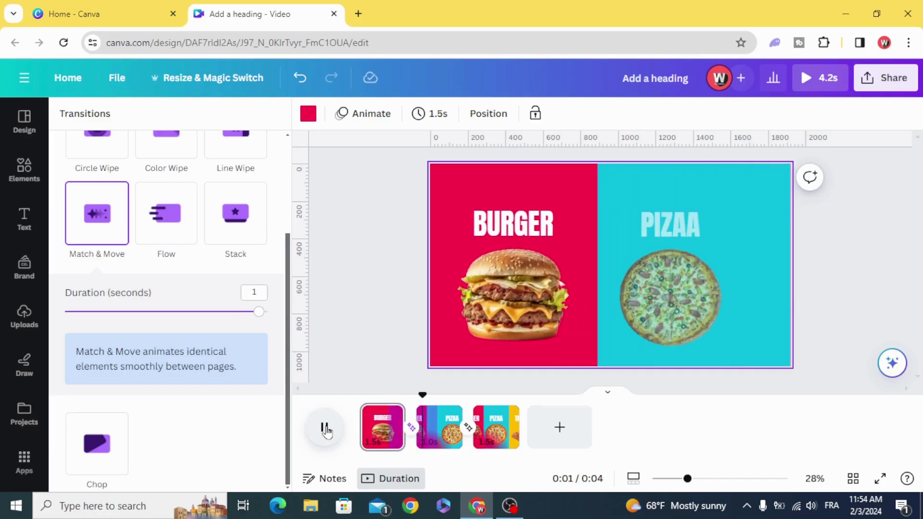
{"action": "left_click", "coordinate": [325, 430]}
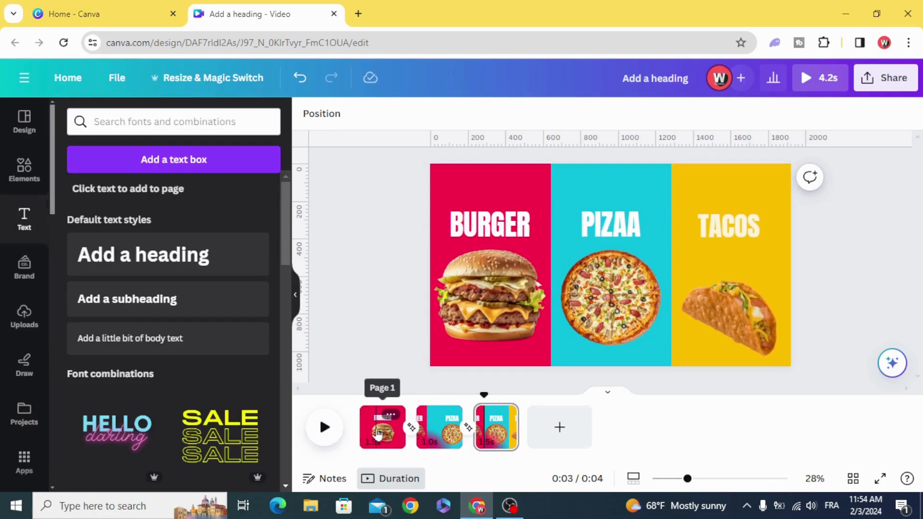
{"action": "left_click", "coordinate": [378, 432]}
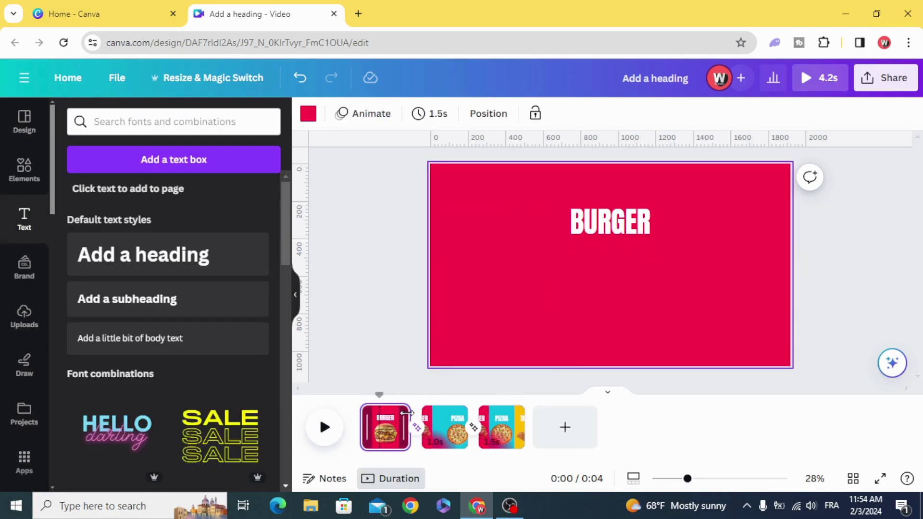
{"action": "mouse_move", "coordinate": [401, 412]}
{"action": "left_mouse_down"}
{"action": "mouse_move", "coordinate": [441, 430]}
{"action": "mouse_move", "coordinate": [479, 422]}
{"action": "left_mouse_up"}
{"action": "left_click", "coordinate": [442, 432]}
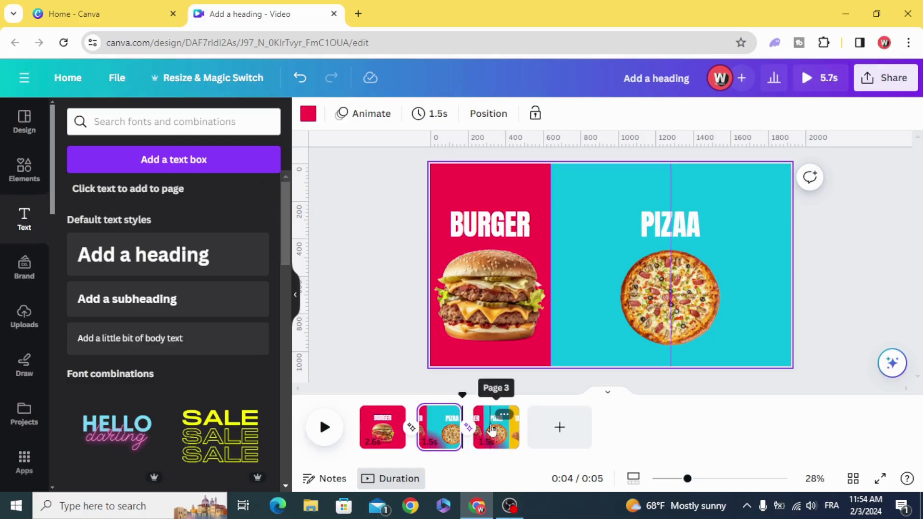
{"action": "left_click", "coordinate": [325, 426]}
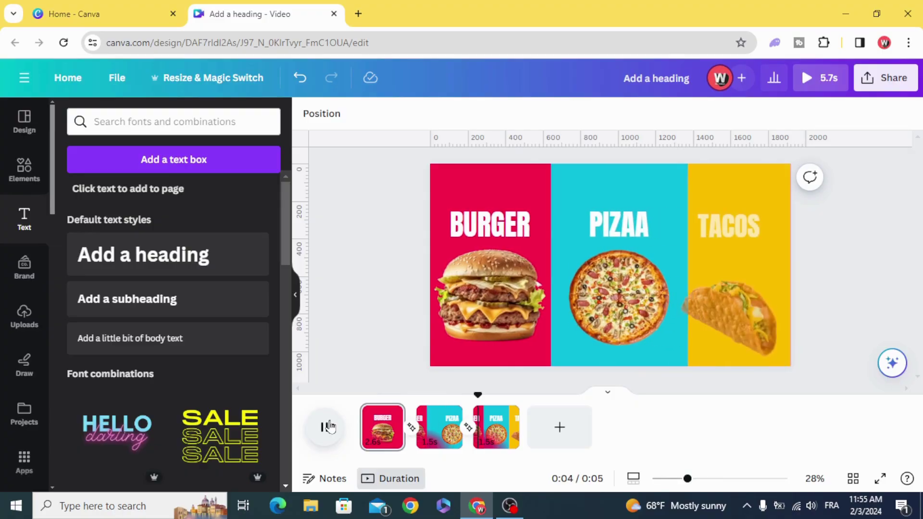
- Stop playback and push the pizza photo's entrance later using its timing bar
{"action": "left_click", "coordinate": [326, 426]}
{"action": "mouse_move", "coordinate": [494, 395]}
{"action": "left_mouse_down"}
{"action": "mouse_move", "coordinate": [384, 396]}
{"action": "mouse_move", "coordinate": [435, 400]}
{"action": "left_mouse_up"}
{"action": "left_click", "coordinate": [668, 290]}
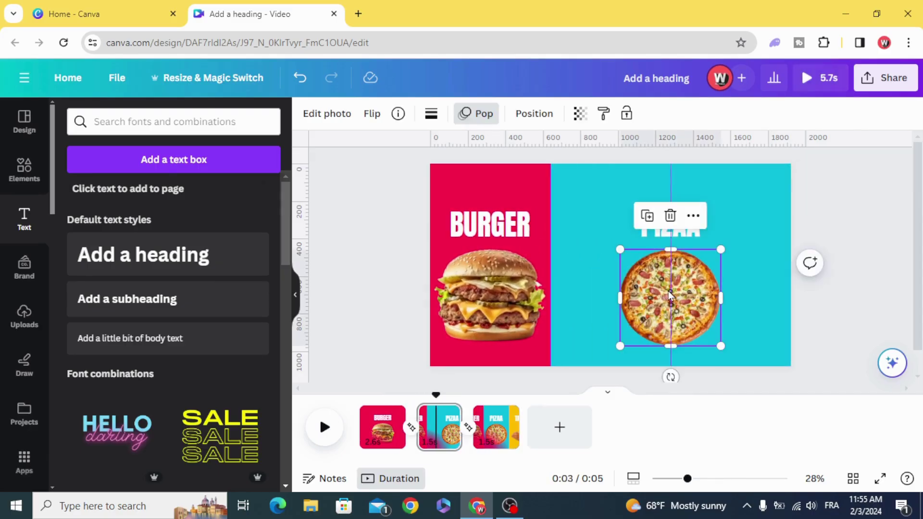
{"action": "right_click", "coordinate": [657, 294]}
{"action": "left_click", "coordinate": [692, 295]}
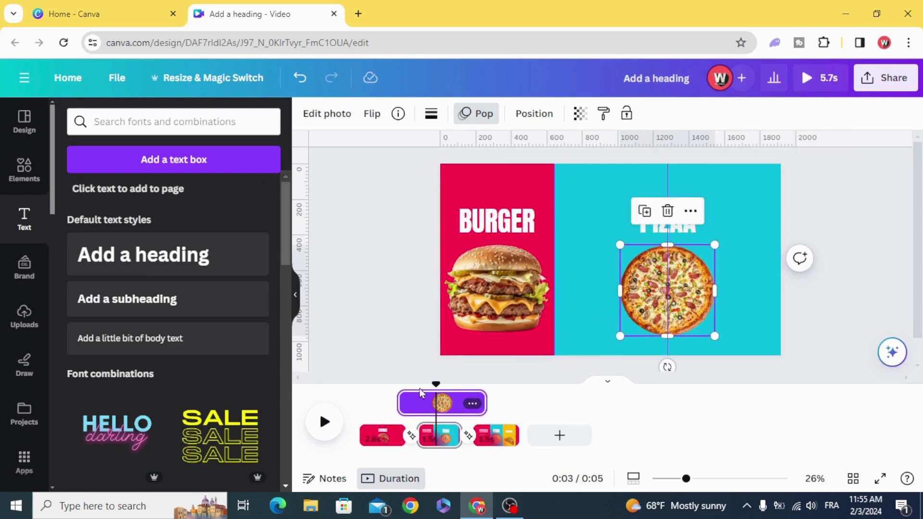
{"action": "left_click_drag", "start_coordinate": [400, 403], "coordinate": [436, 396]}
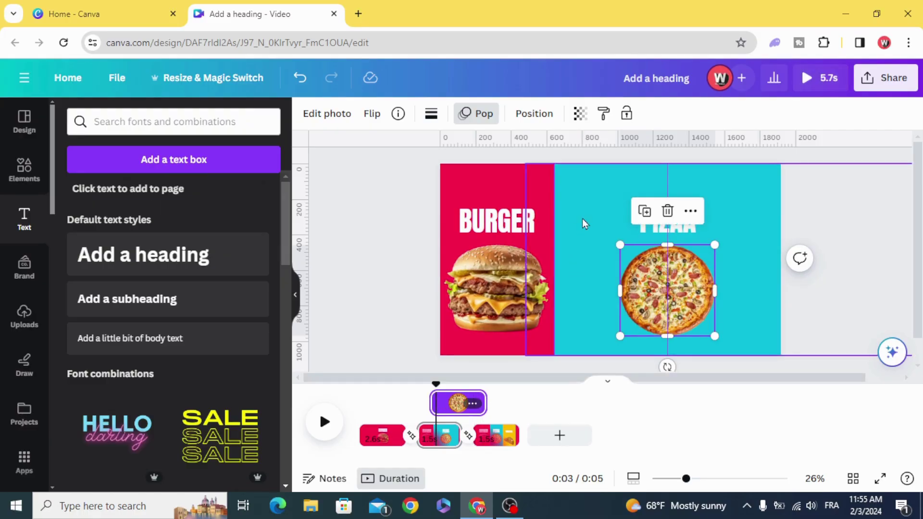
- Delay the PIZAA heading's start time on the timeline
{"action": "left_click", "coordinate": [649, 224]}
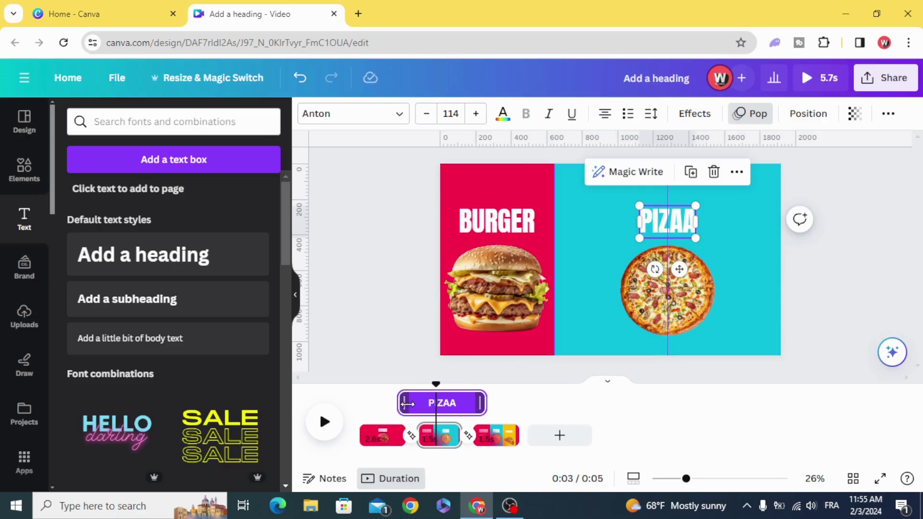
{"action": "left_click_drag", "start_coordinate": [409, 403], "coordinate": [436, 401]}
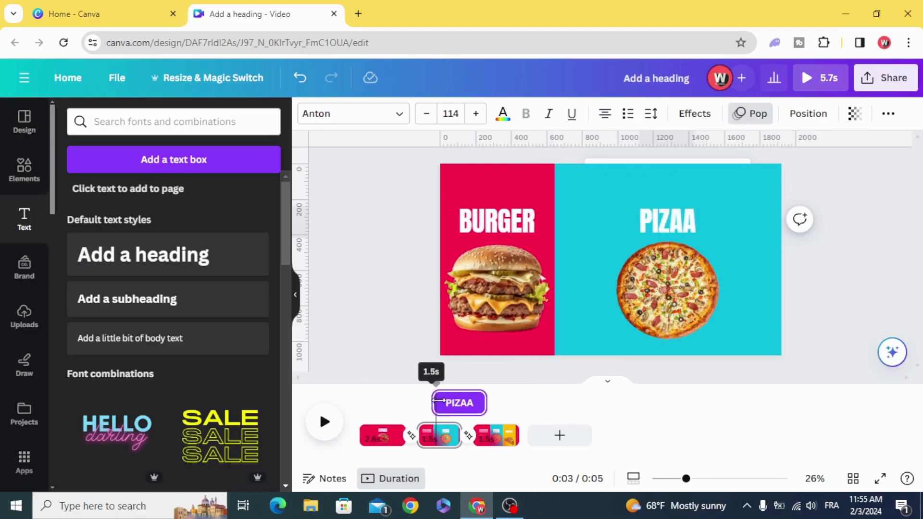
{"action": "mouse_move", "coordinate": [436, 401]}
{"action": "left_mouse_down"}
{"action": "mouse_move", "coordinate": [433, 383]}
{"action": "mouse_move", "coordinate": [380, 384]}
{"action": "mouse_move", "coordinate": [483, 388]}
{"action": "left_mouse_up"}
- Push the taco photo's entrance later, select the TACOS heading, and rewind playback
{"action": "left_click", "coordinate": [706, 311]}
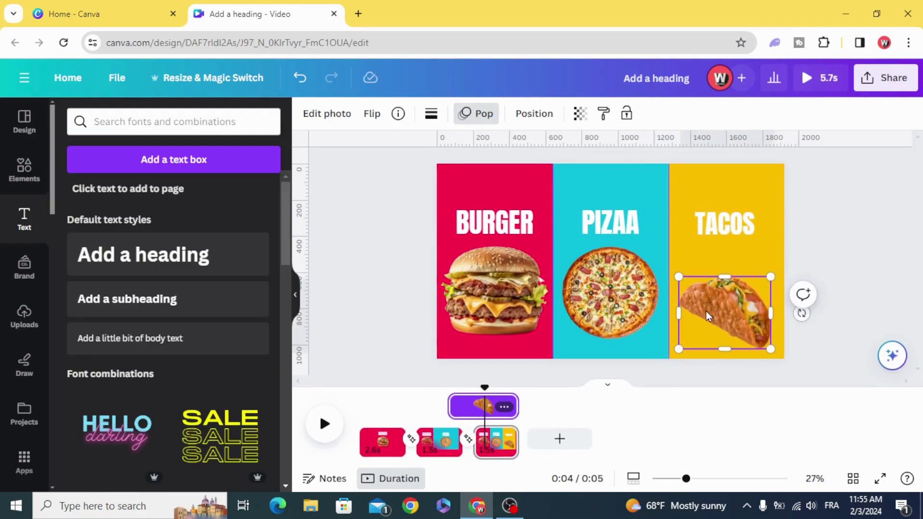
{"action": "right_click", "coordinate": [728, 294]}
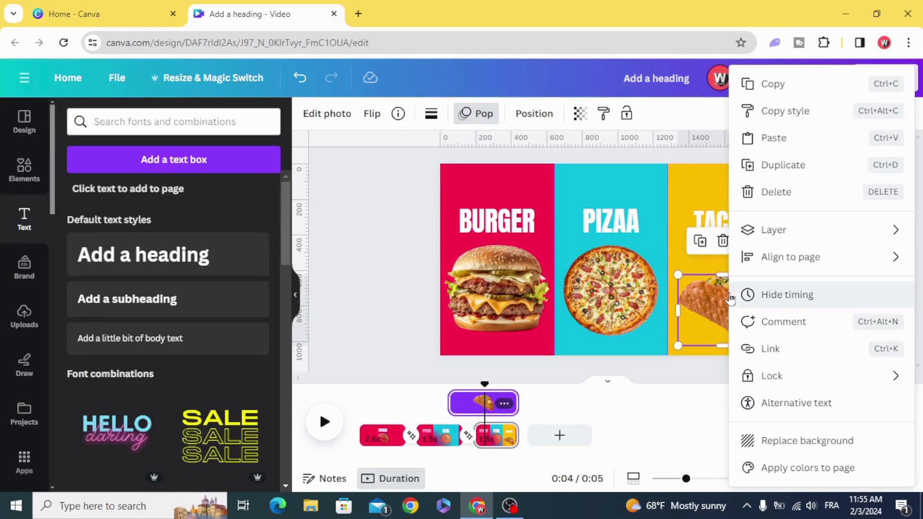
{"action": "left_click", "coordinate": [448, 402]}
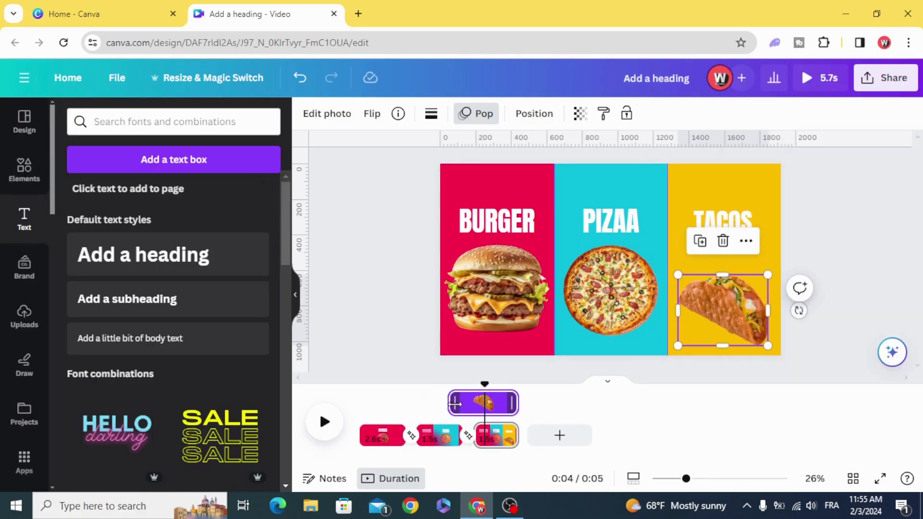
{"action": "left_click_drag", "start_coordinate": [455, 404], "coordinate": [489, 403]}
{"action": "left_click", "coordinate": [710, 217]}
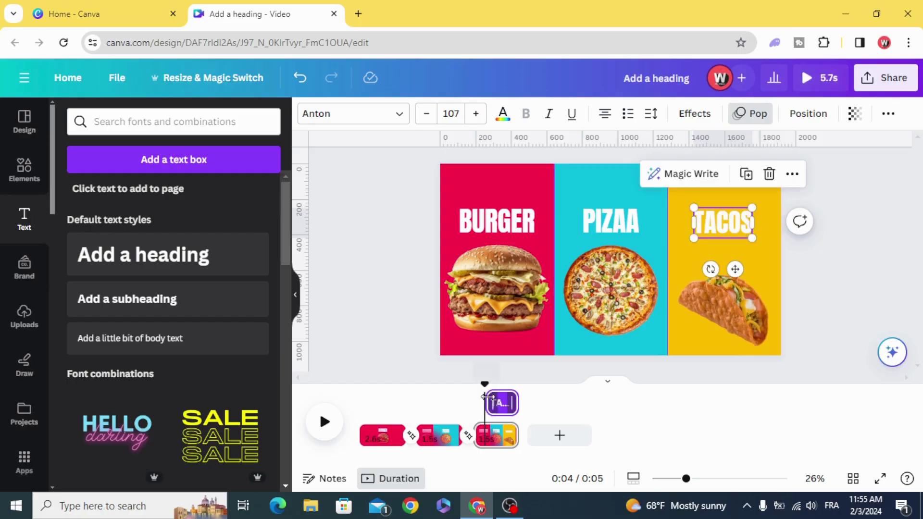
{"action": "left_click_drag", "start_coordinate": [487, 389], "coordinate": [360, 393]}
{"action": "left_click", "coordinate": [368, 448]}
{"action": "left_click", "coordinate": [325, 427]}
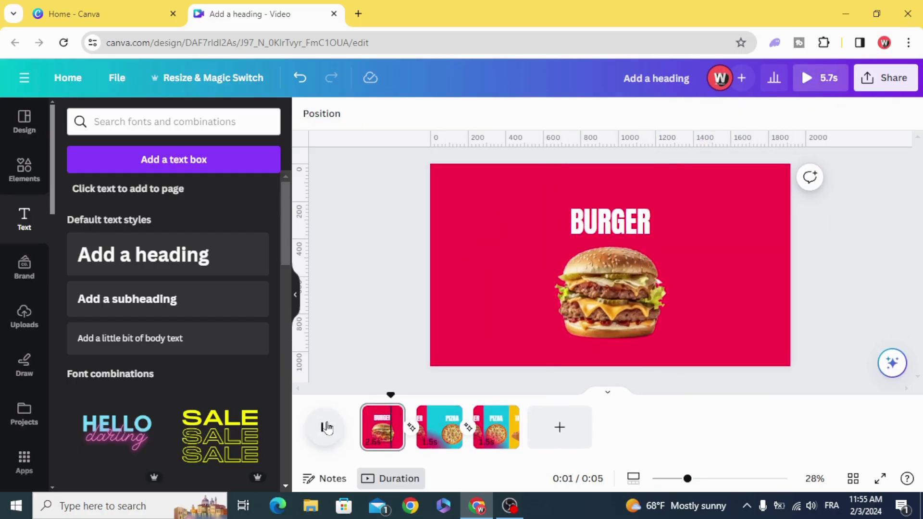